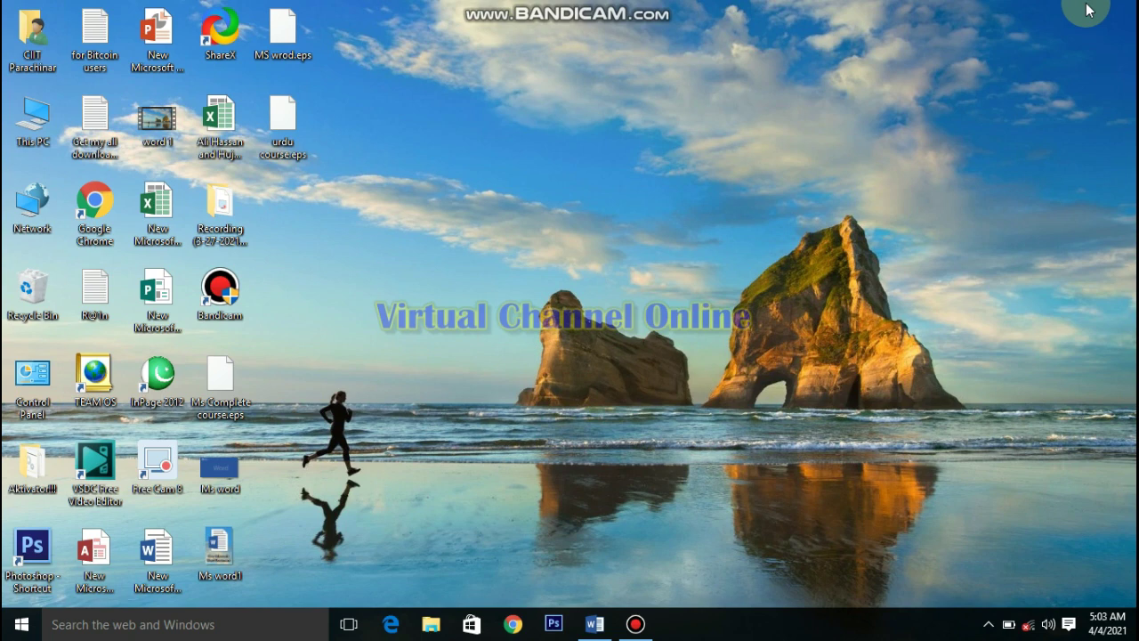
Switch to the open Word document and read through the 2nd Lecture text down to the ribbon image
left_click(593, 625)
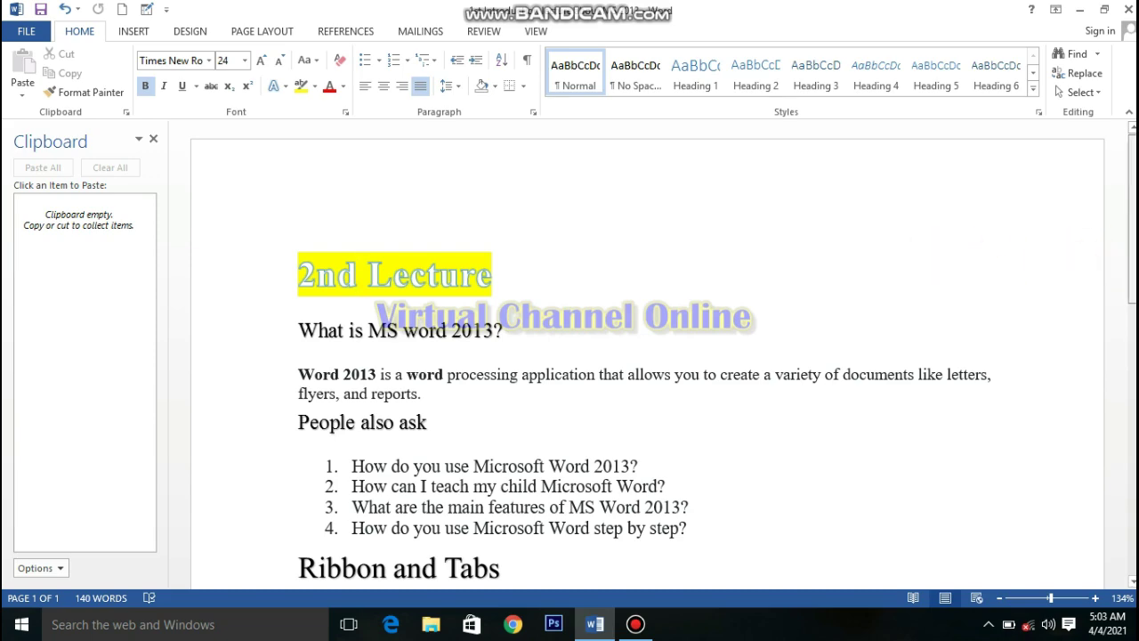
scroll(648, 356, "down", 3)
scroll(648, 356, "up", 3)
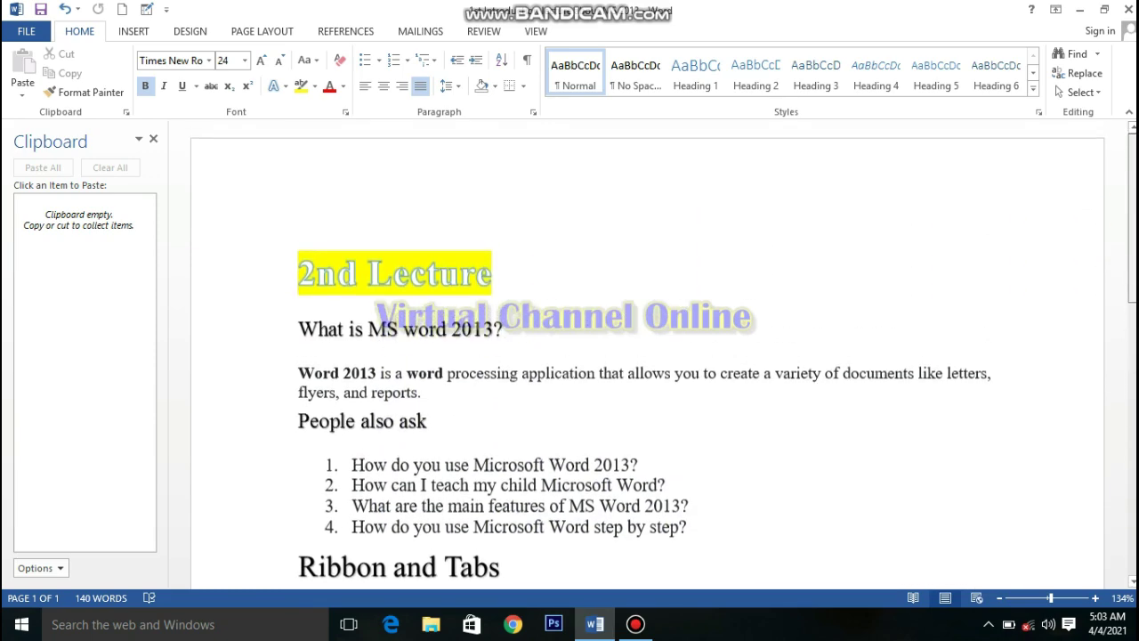
scroll(648, 356, "down", 1)
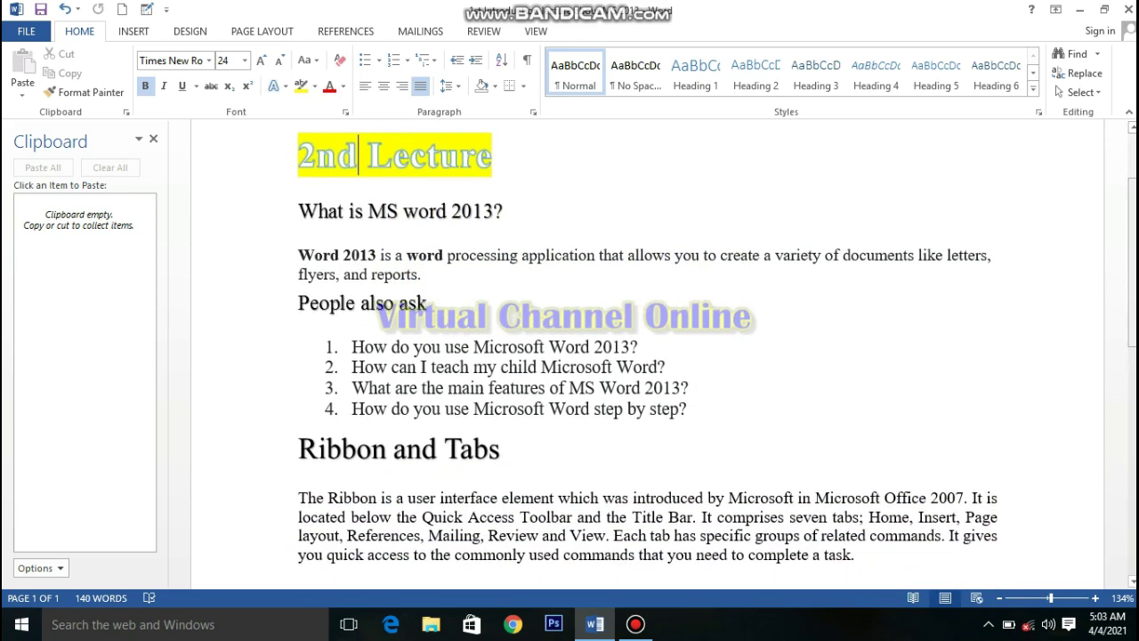
scroll(648, 356, "down", 1)
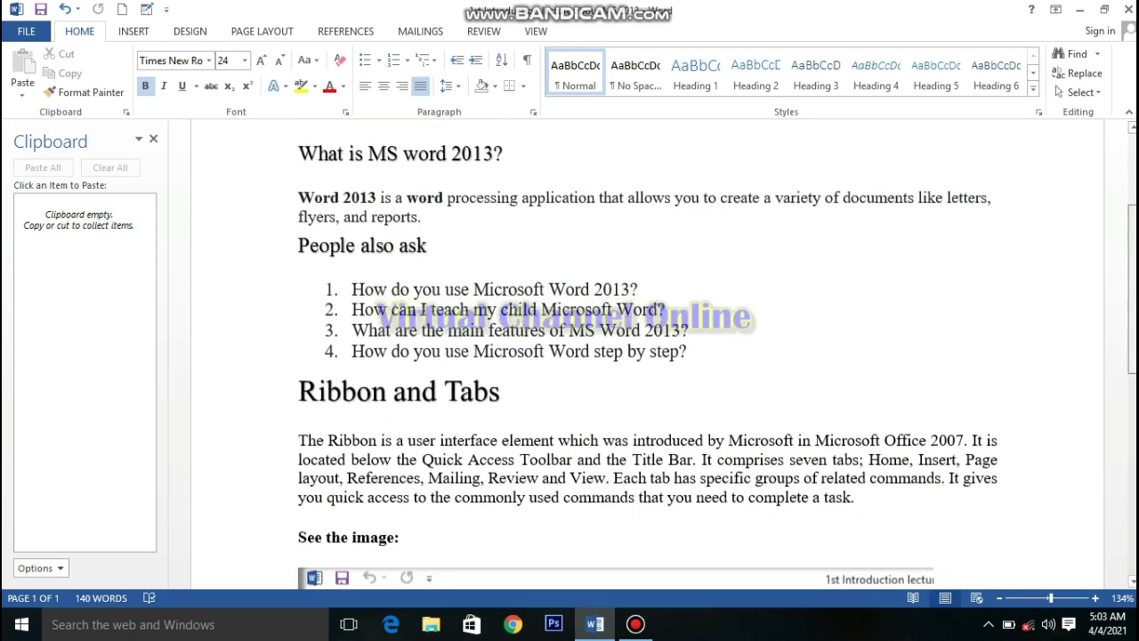
scroll(648, 356, "down", 1)
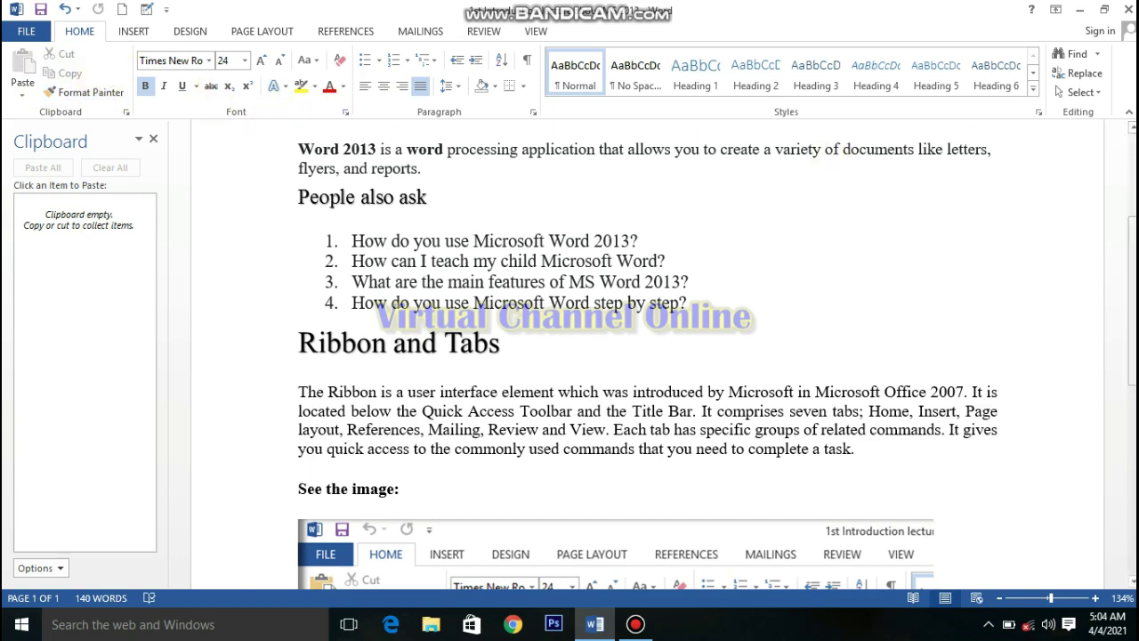
scroll(707, 258, "down", 5)
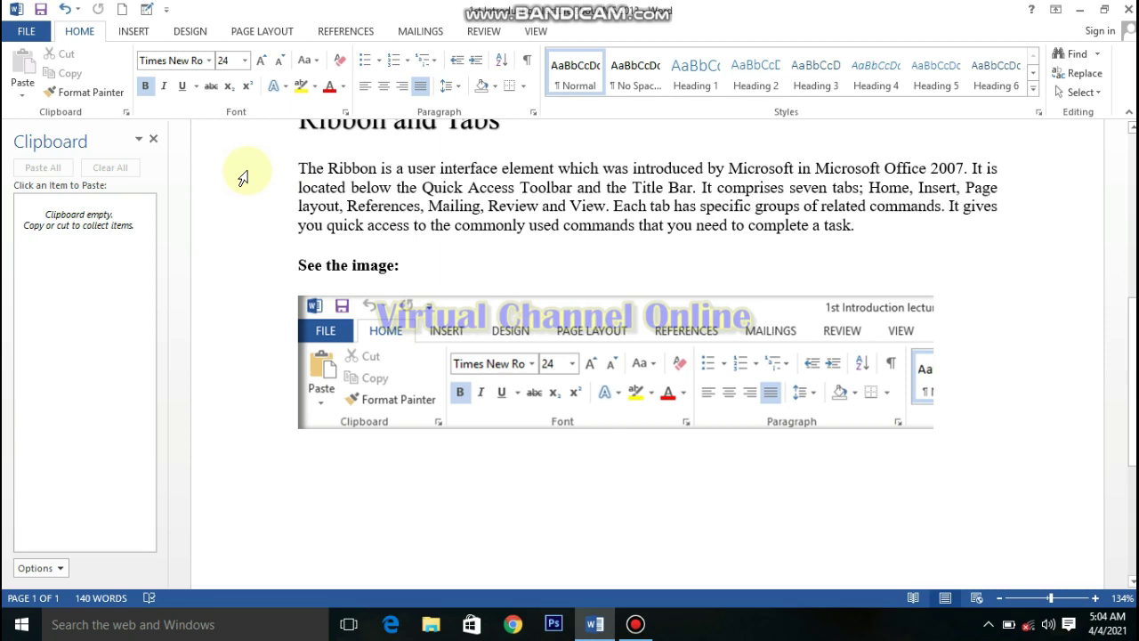
Select the first three lines of the paragraph under Ribbon and Tabs, and clear the selection
left_click(297, 168)
left_click_drag(298, 168, 1001, 210)
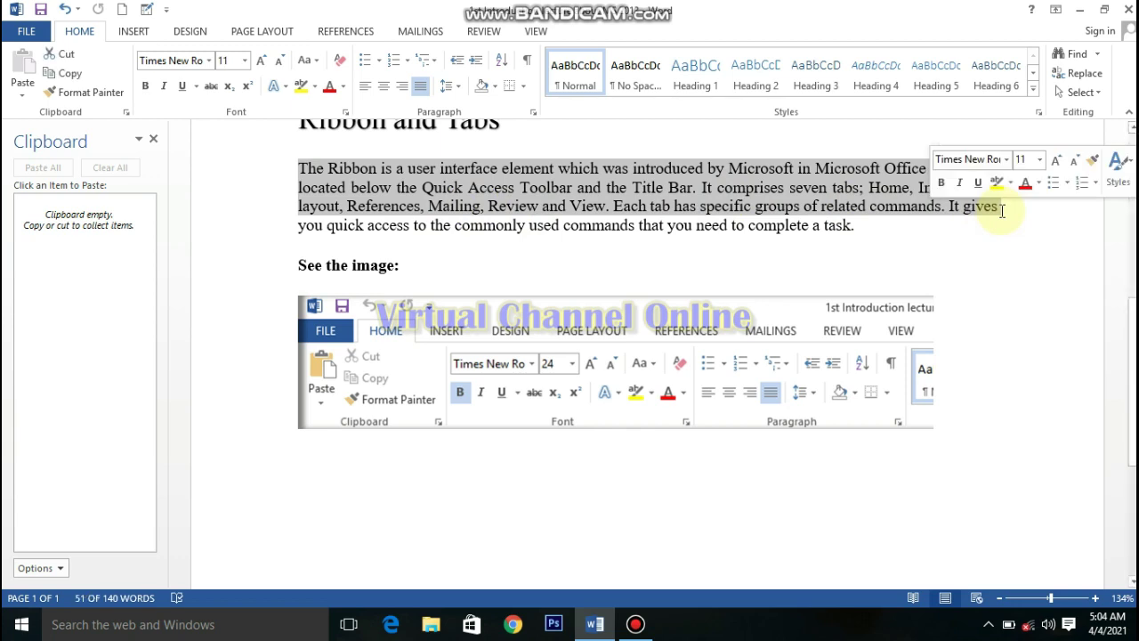
left_click(883, 229)
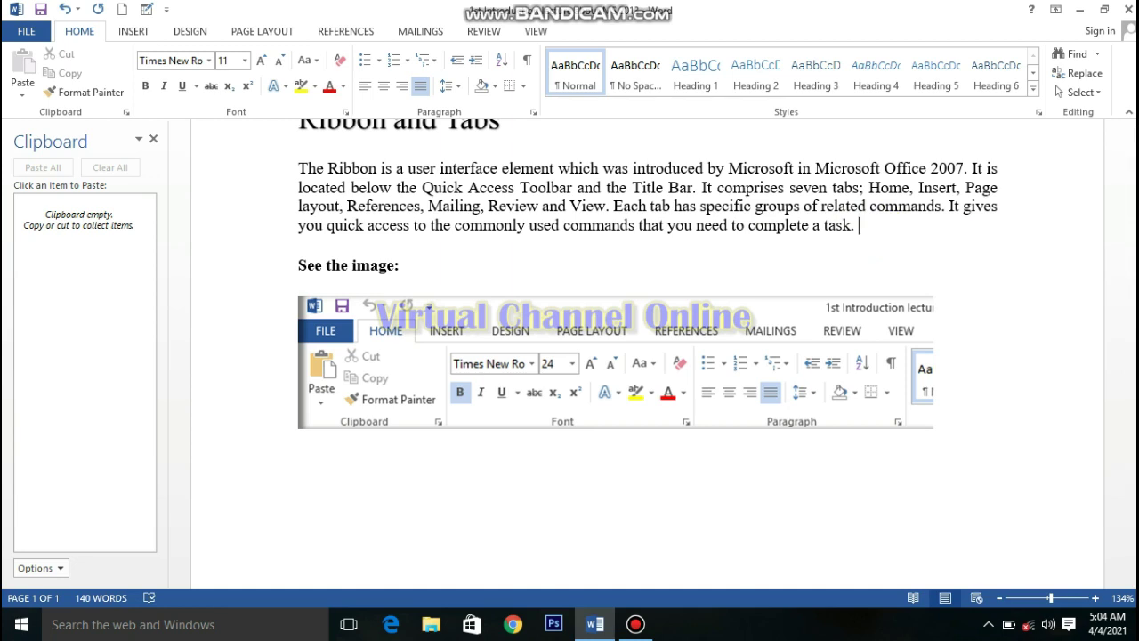
Select the word "The", the whole Ribbon paragraph, and the single words "element" and "introduced" one after another
left_click(296, 168)
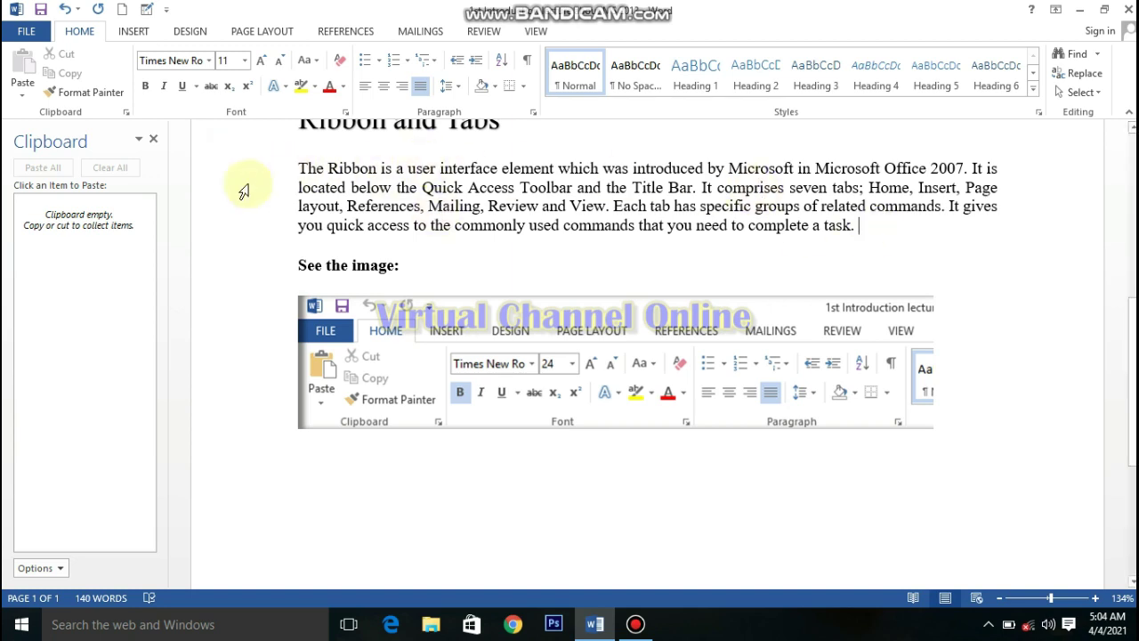
double_click(302, 168)
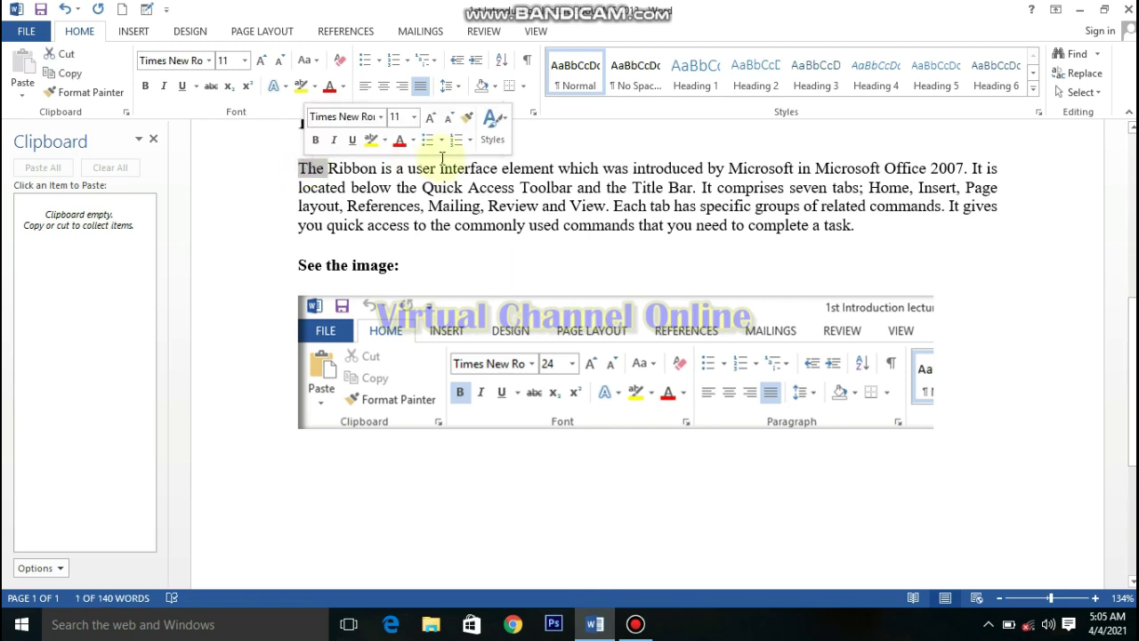
left_click(522, 169)
triple_click(524, 169)
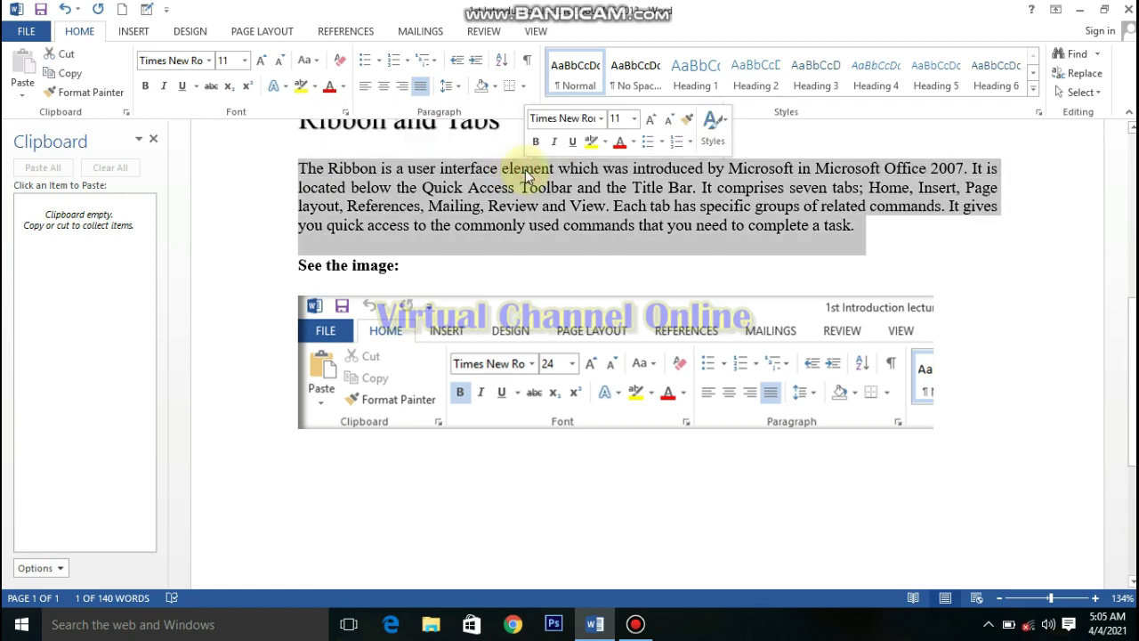
double_click(526, 174)
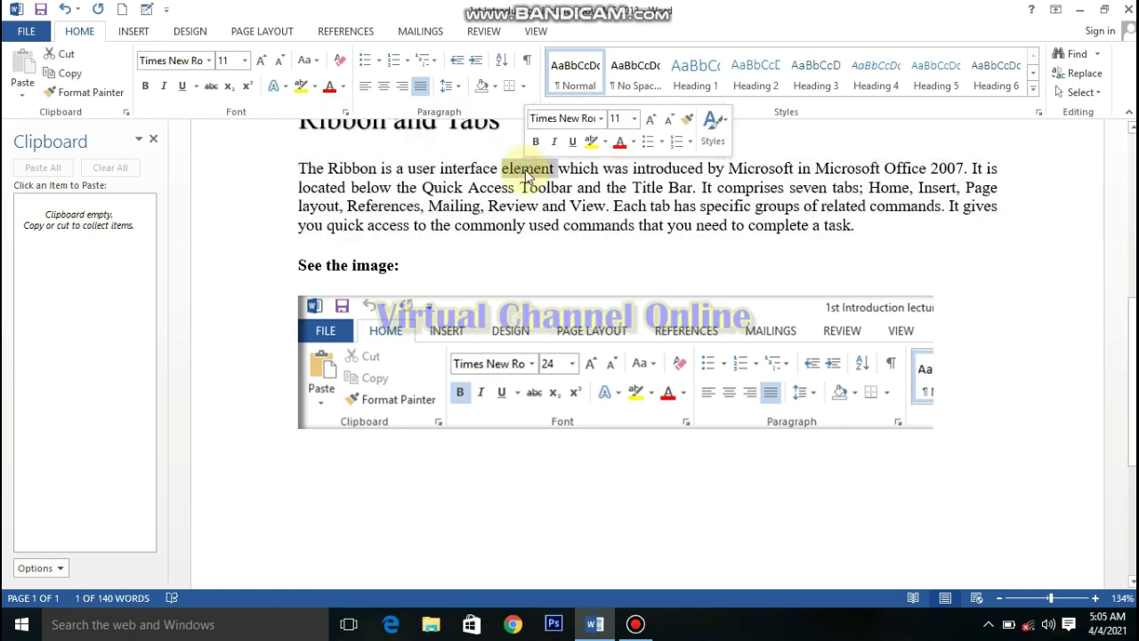
left_click(657, 173)
double_click(657, 173)
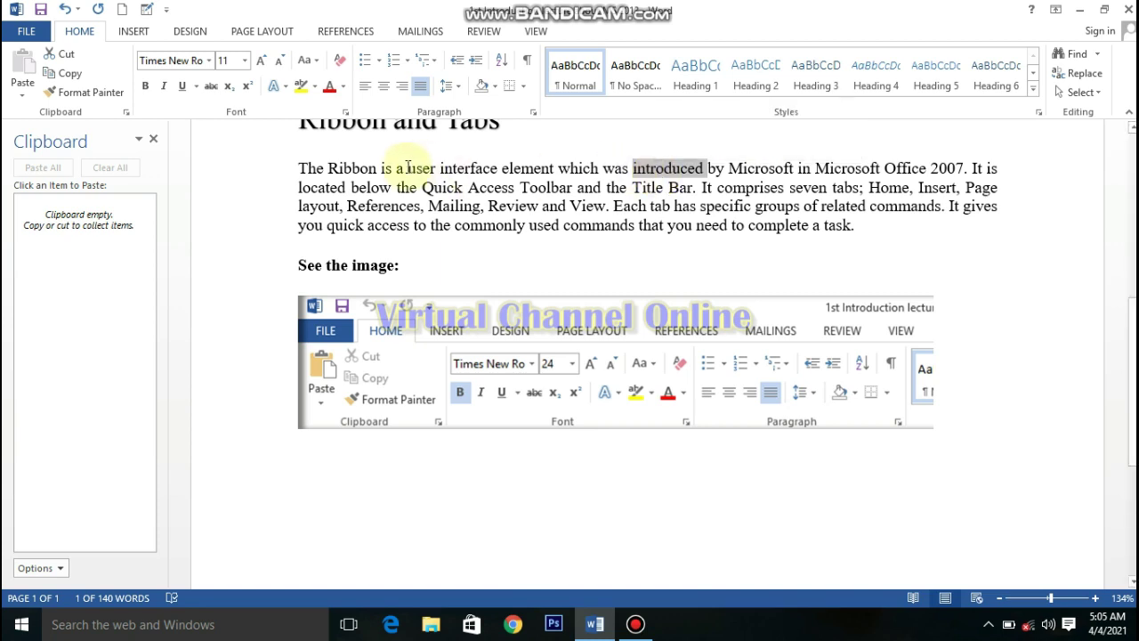
Select the first line of the Ribbon paragraph, and select its second line instead
left_click(297, 168)
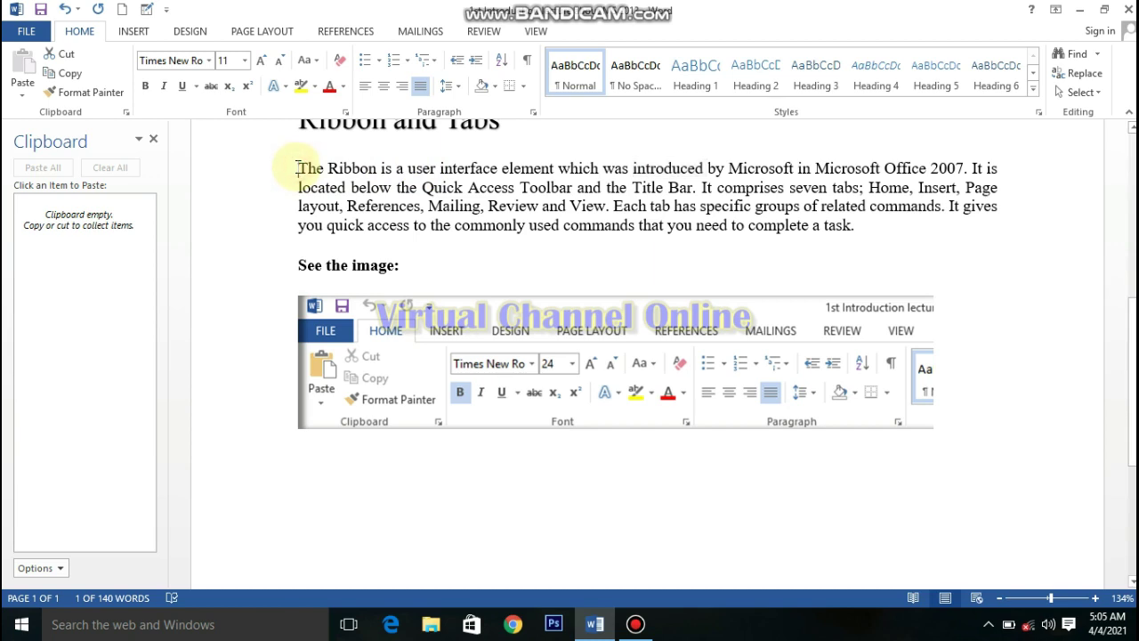
left_click_drag(298, 168, 1016, 160)
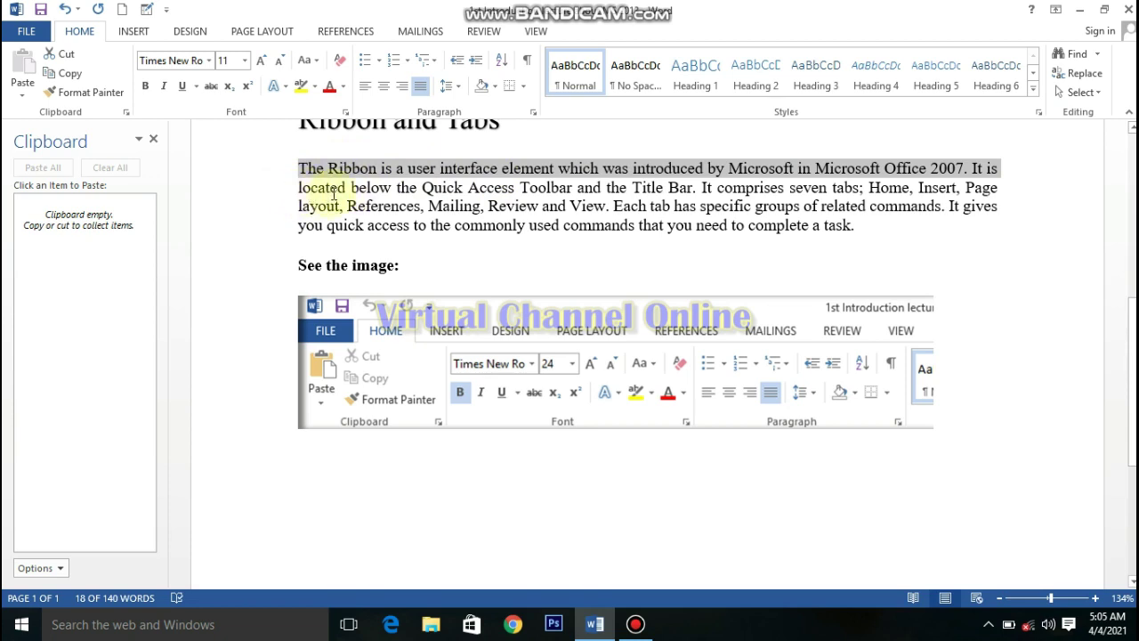
left_click(272, 193)
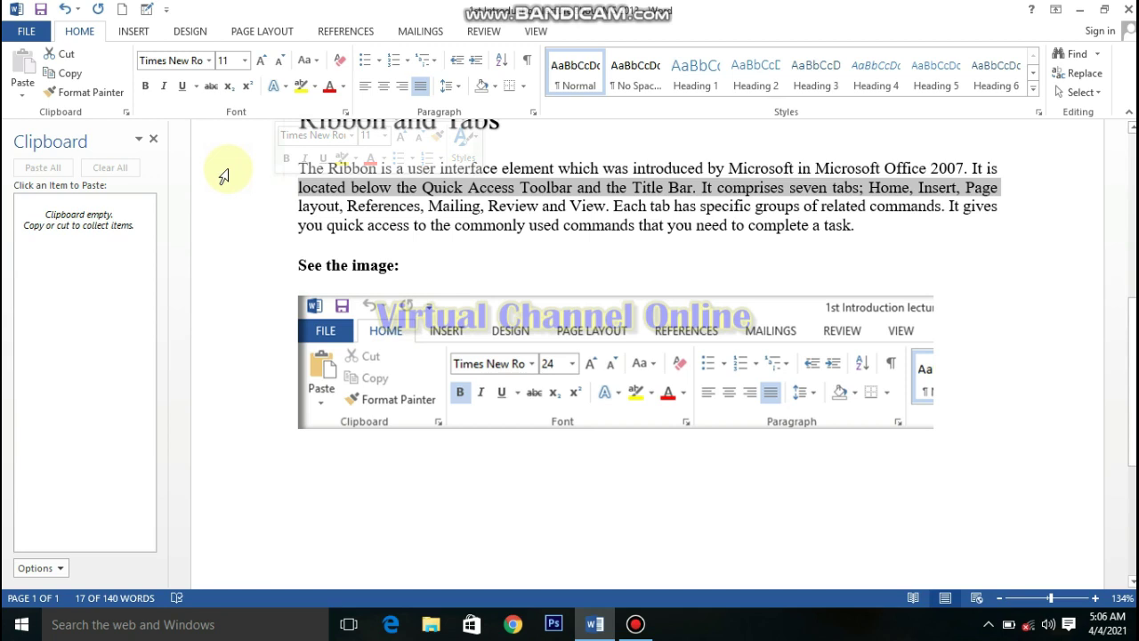
Select the entire Ribbon paragraph twice, first line by line and once as a whole paragraph, clearing the selection each time
left_click_drag(222, 171, 224, 226)
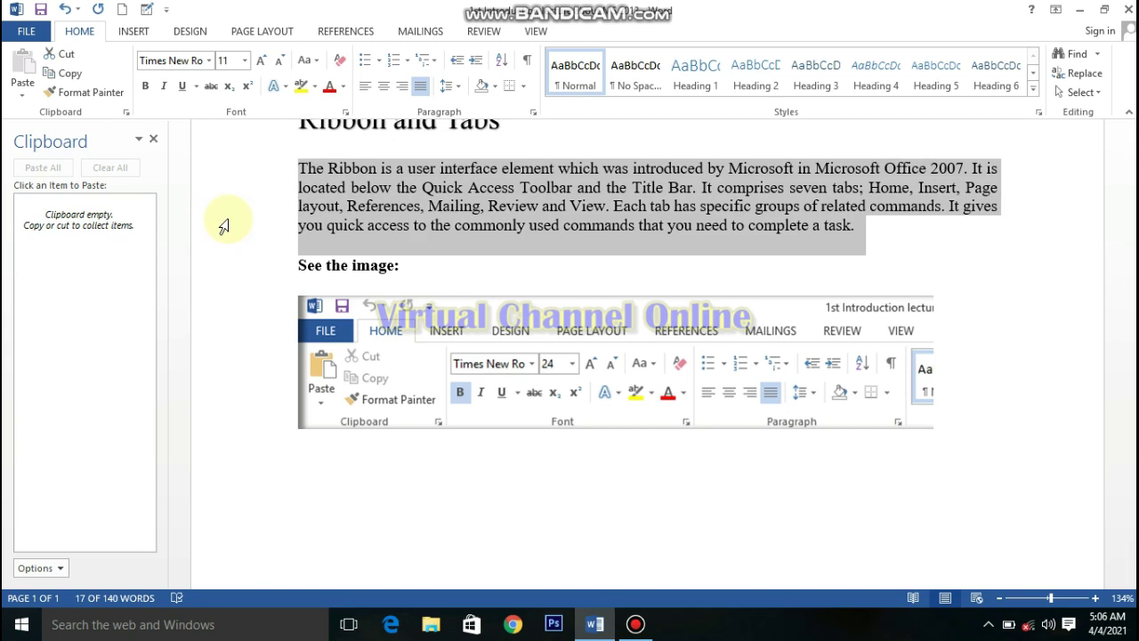
left_click_drag(224, 226, 224, 227)
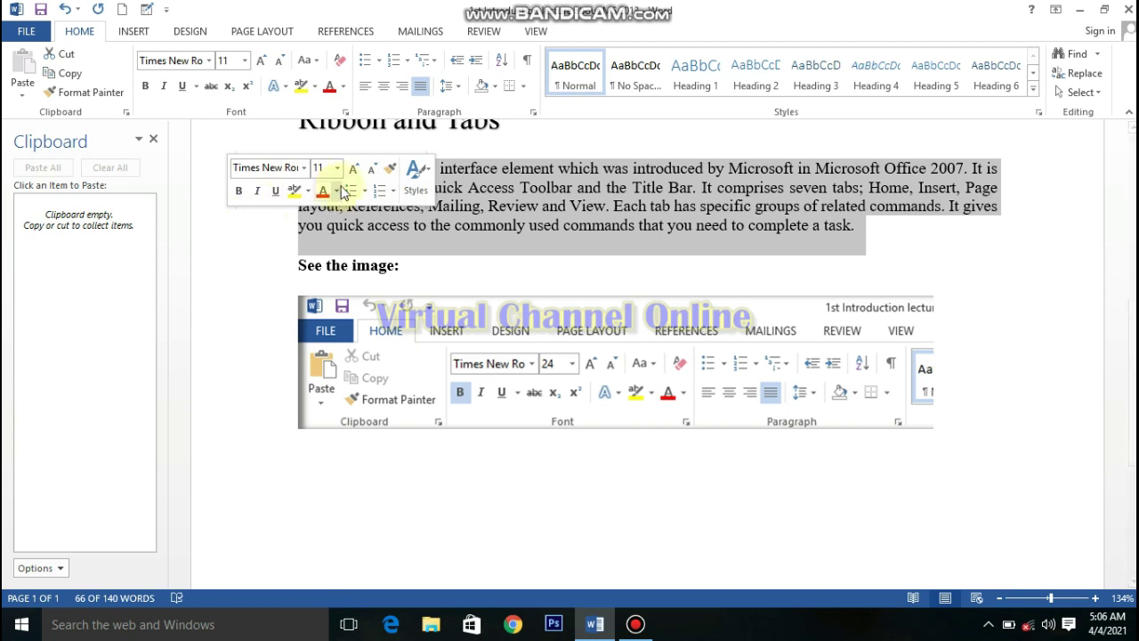
left_click(500, 178)
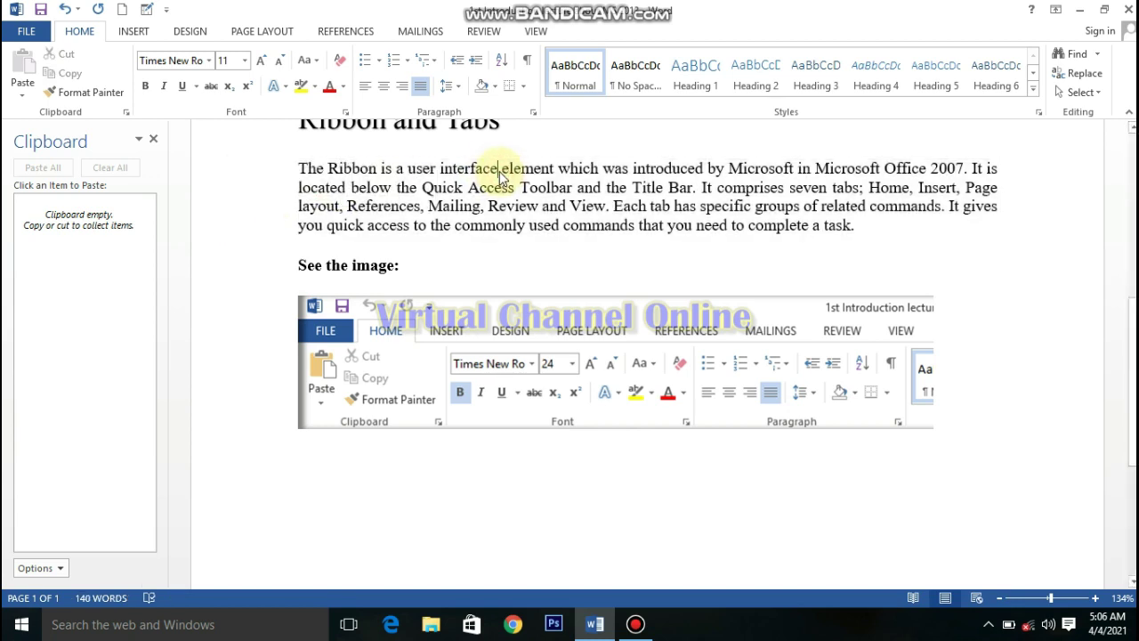
left_click(306, 172)
triple_click(307, 176)
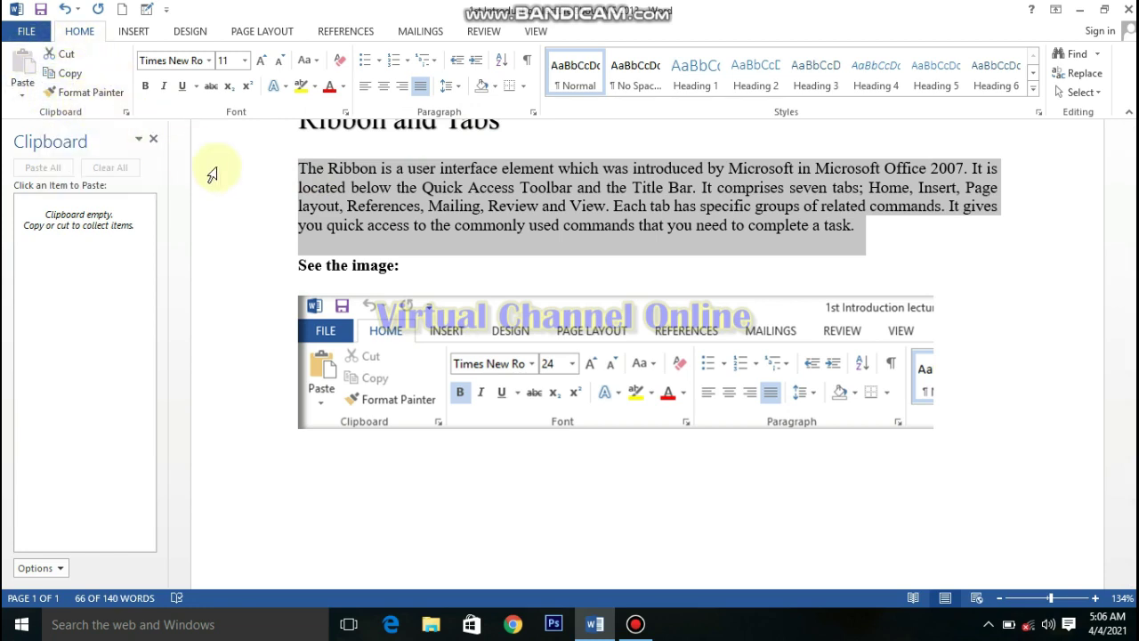
left_click(293, 190)
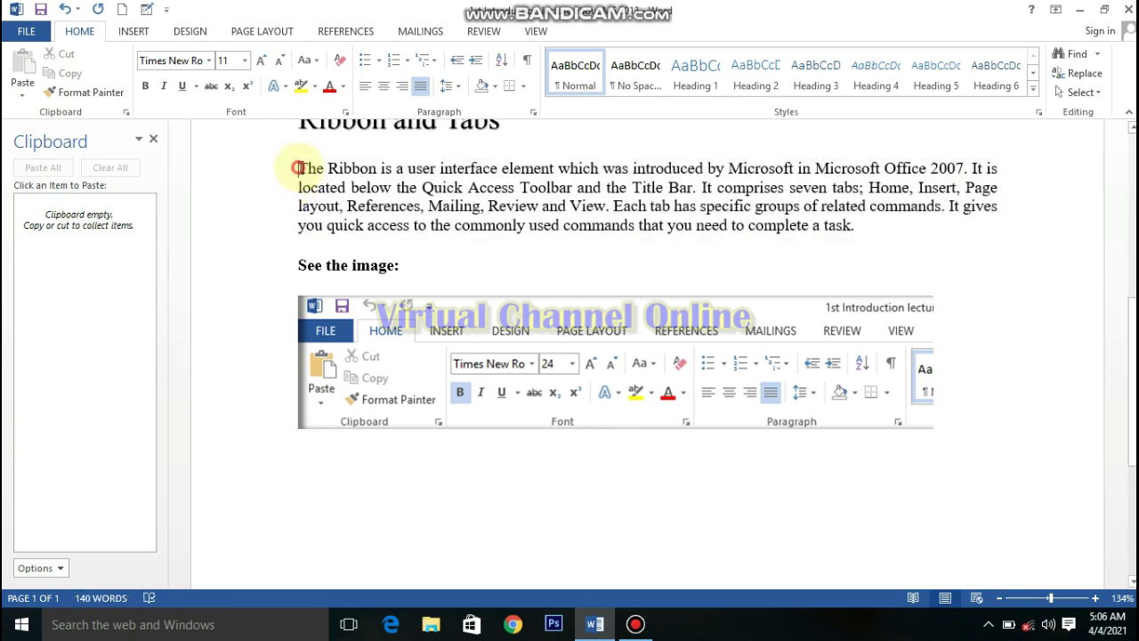
Copy the first line of the paragraph under Ribbon and Tabs to the clipboard
left_click_drag(299, 168, 325, 168)
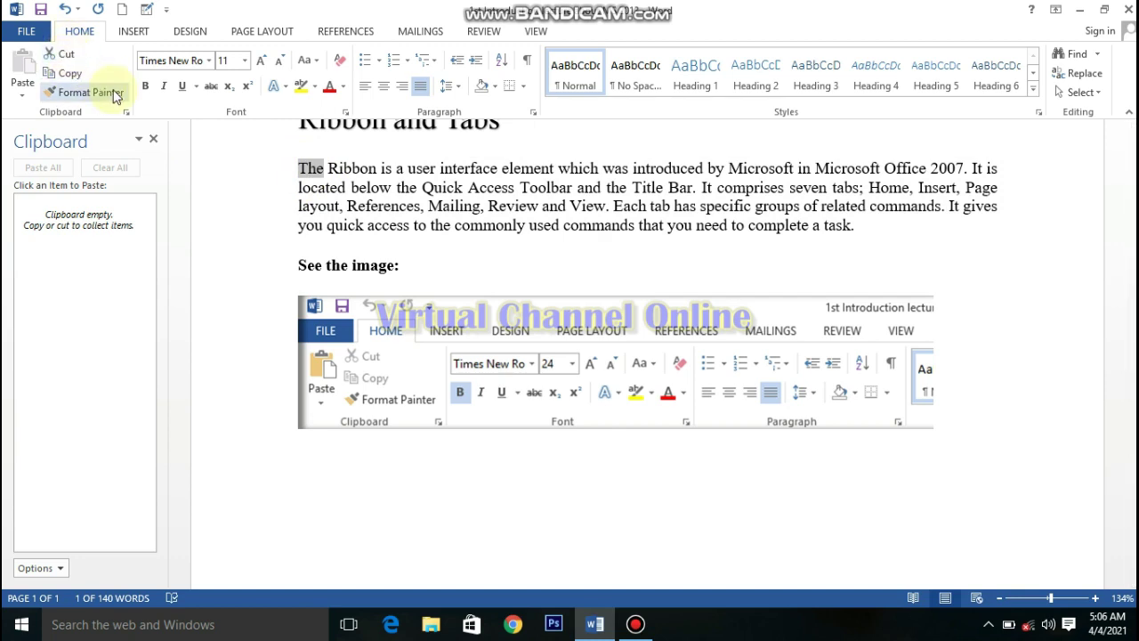
left_click(260, 175)
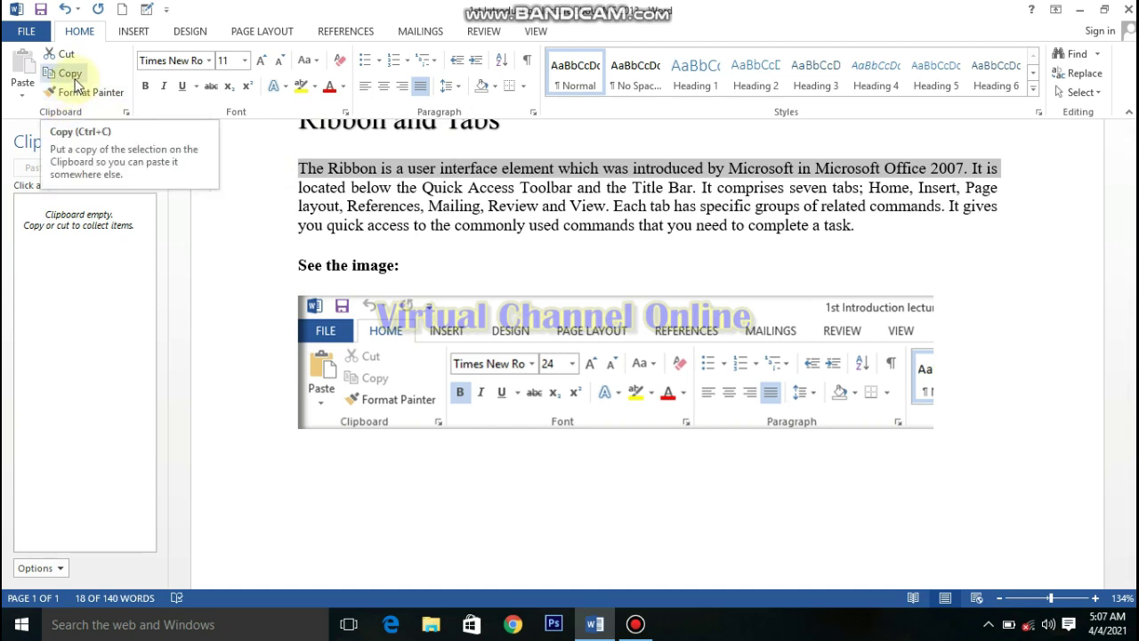
left_click(75, 80)
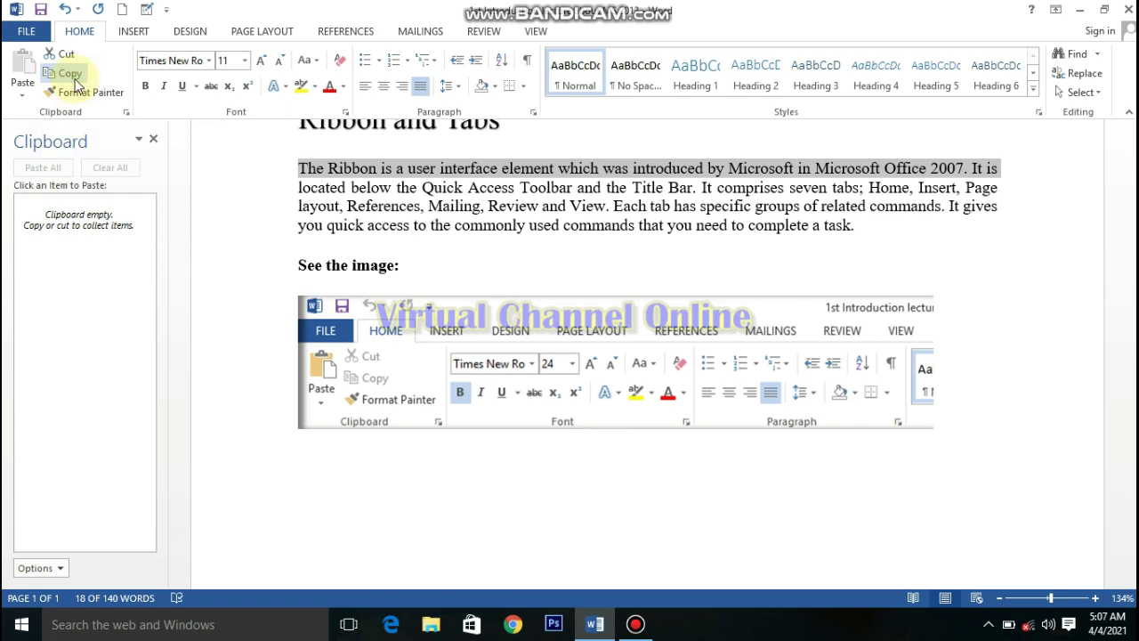
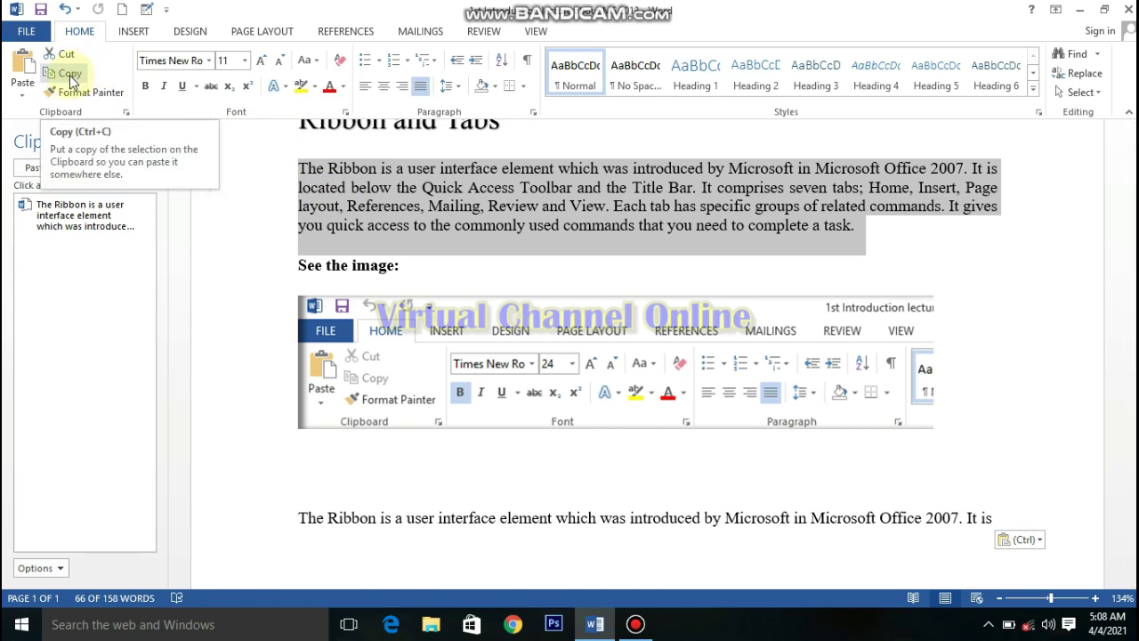
Copy the full Ribbon paragraph, and paste the stored first-line clipboard item below the existing pasted line at the document's end
left_click(70, 76)
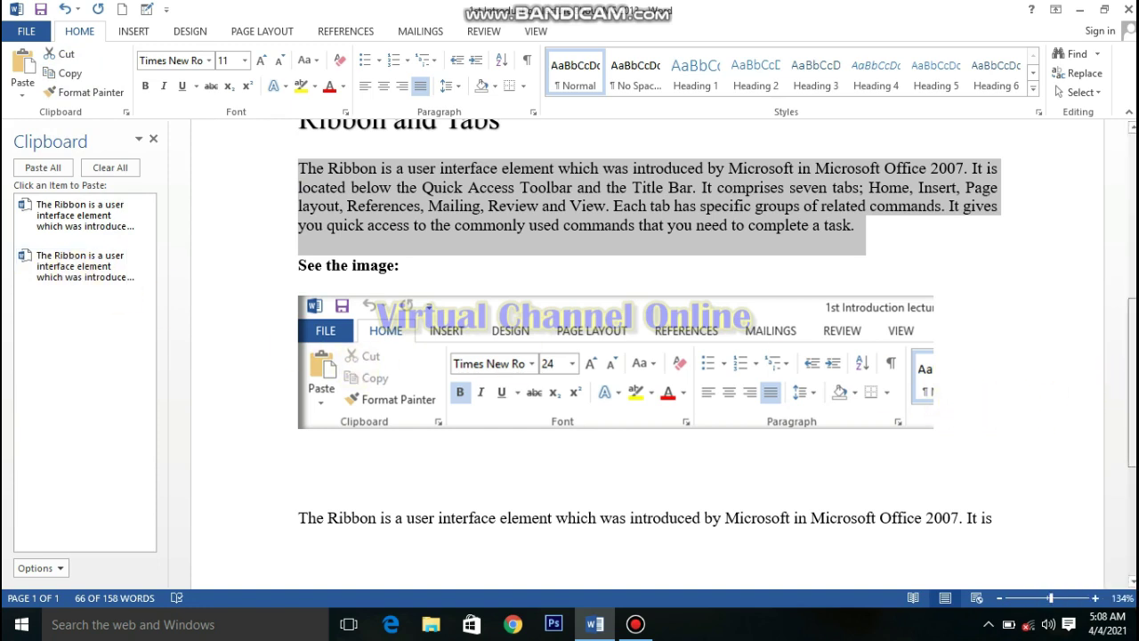
scroll(929, 445, "down", 3)
left_click(353, 383)
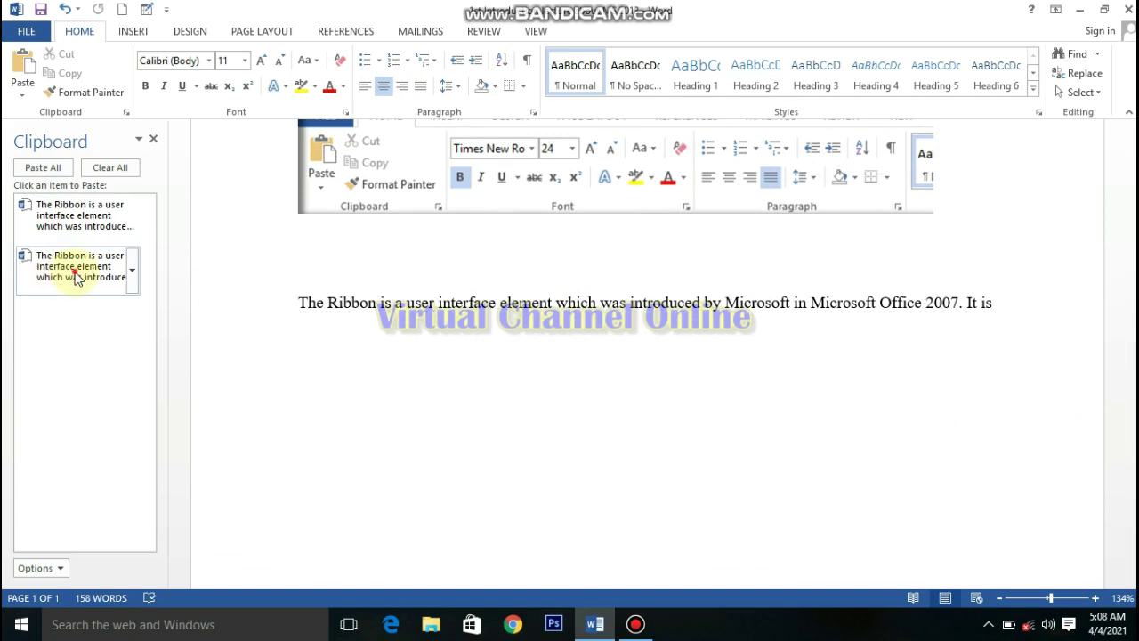
left_click(77, 278)
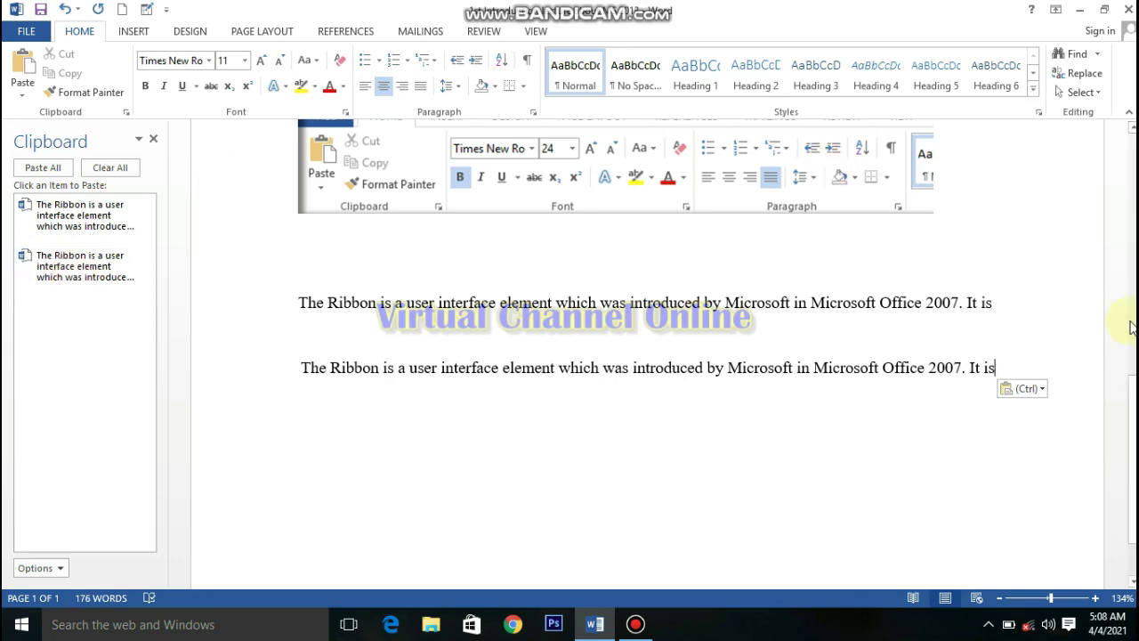
Copy the full four-line Ribbon paragraph and paste it below the two pasted single lines
scroll(1068, 392, "up", 4)
scroll(624, 356, "up", 1)
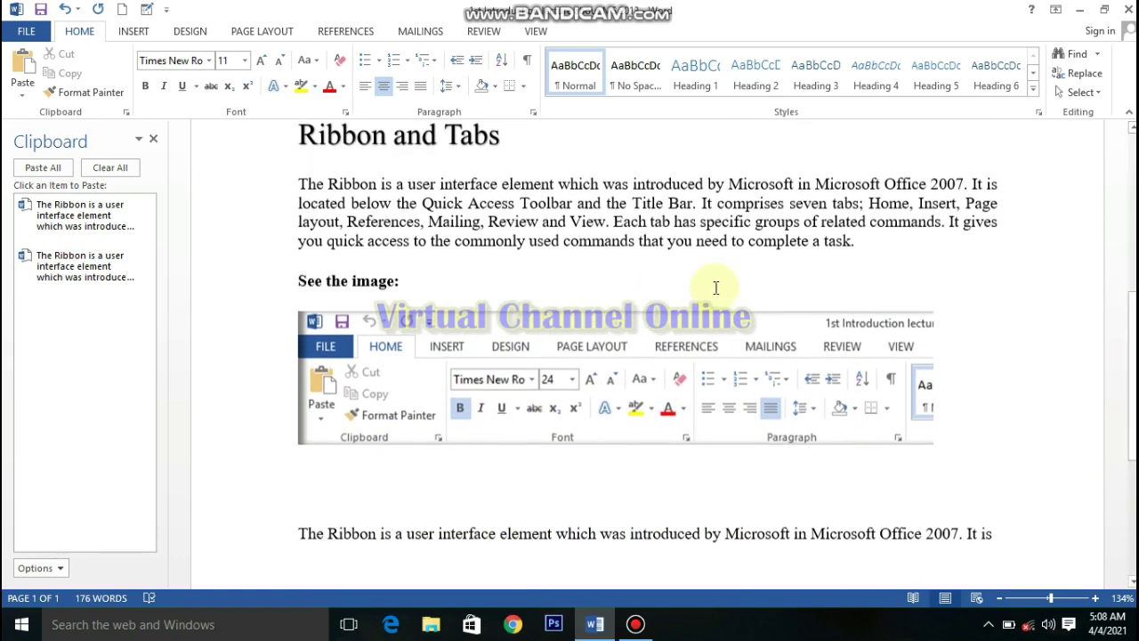
left_click(264, 187)
left_click_drag(263, 218, 267, 264)
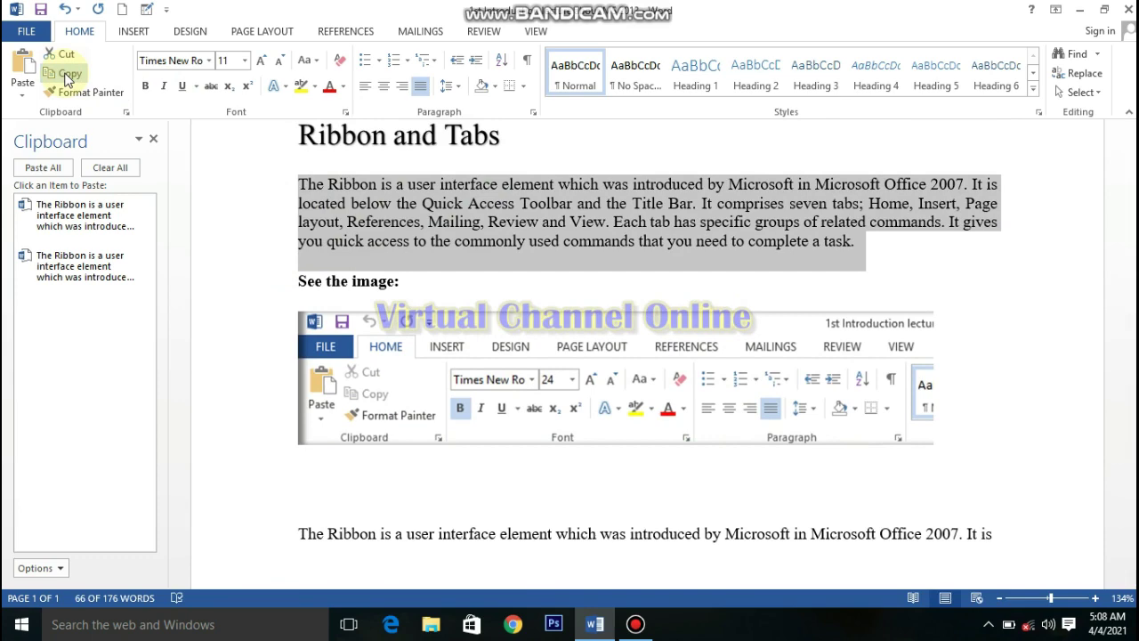
left_click(65, 75)
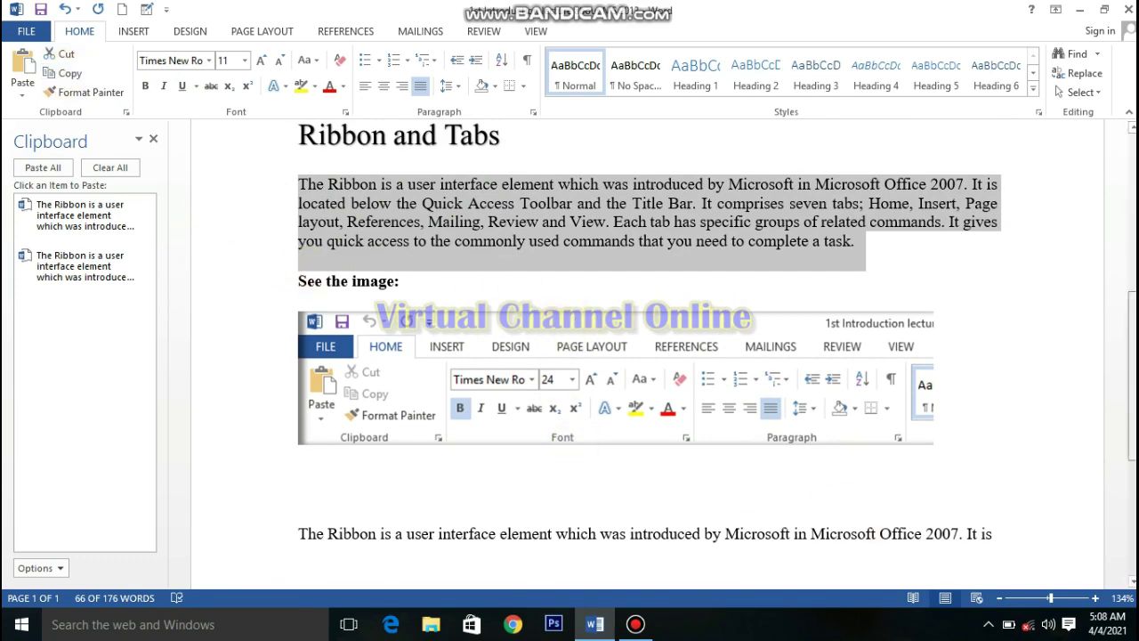
scroll(1112, 419, "down", 5)
left_click(356, 356)
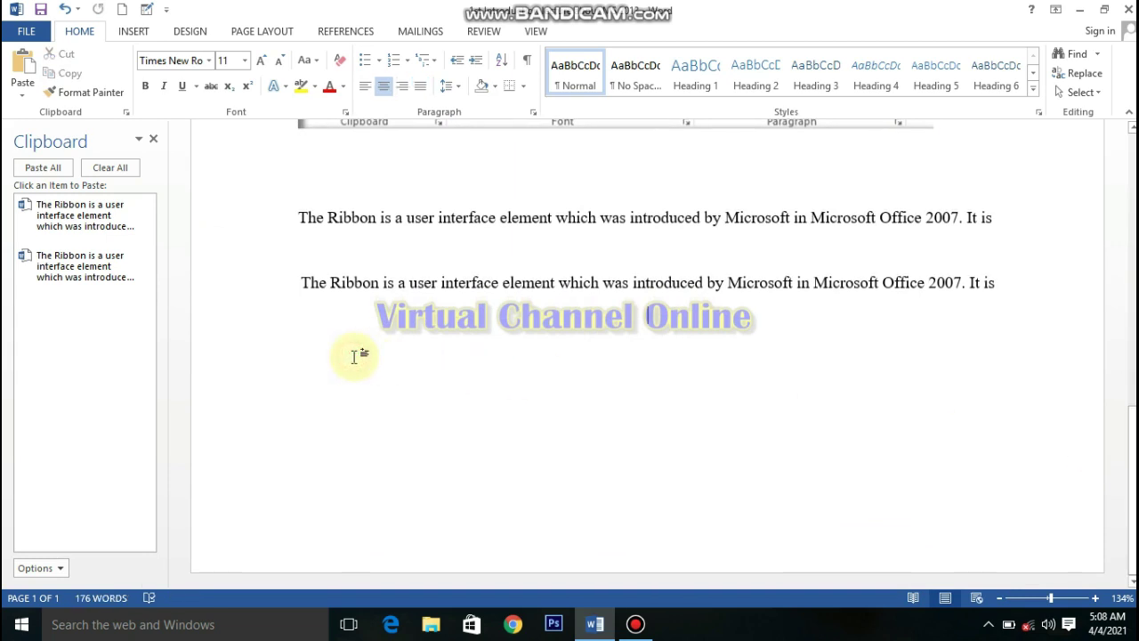
key("ctrl+v")
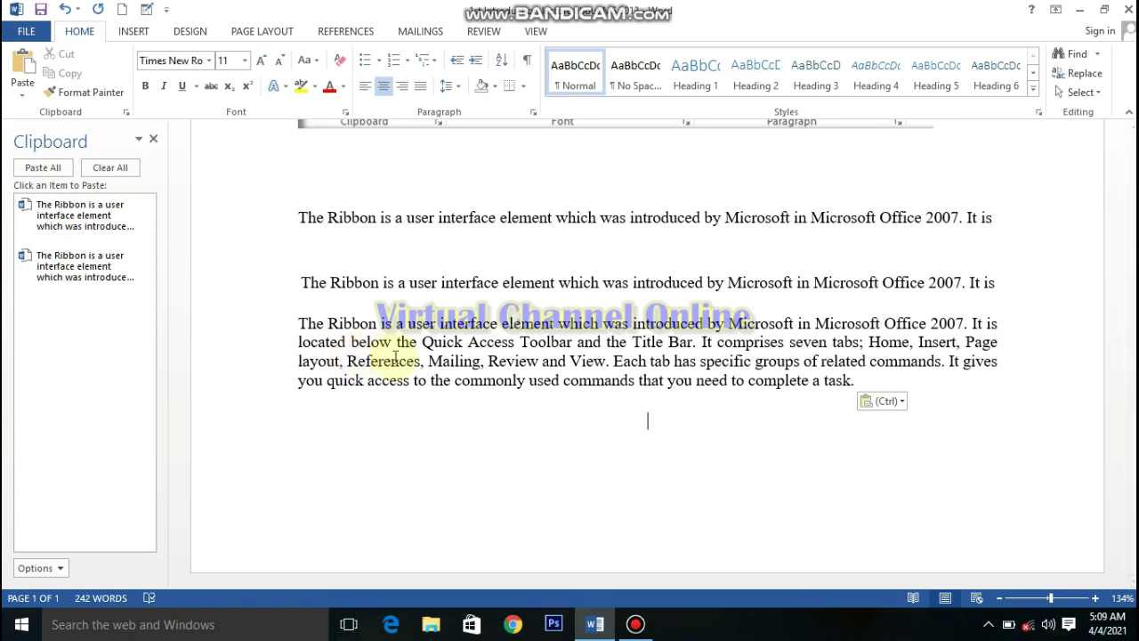
Cut the pasted four-line Ribbon paragraph at the end of the document
left_click_drag(268, 325, 279, 389)
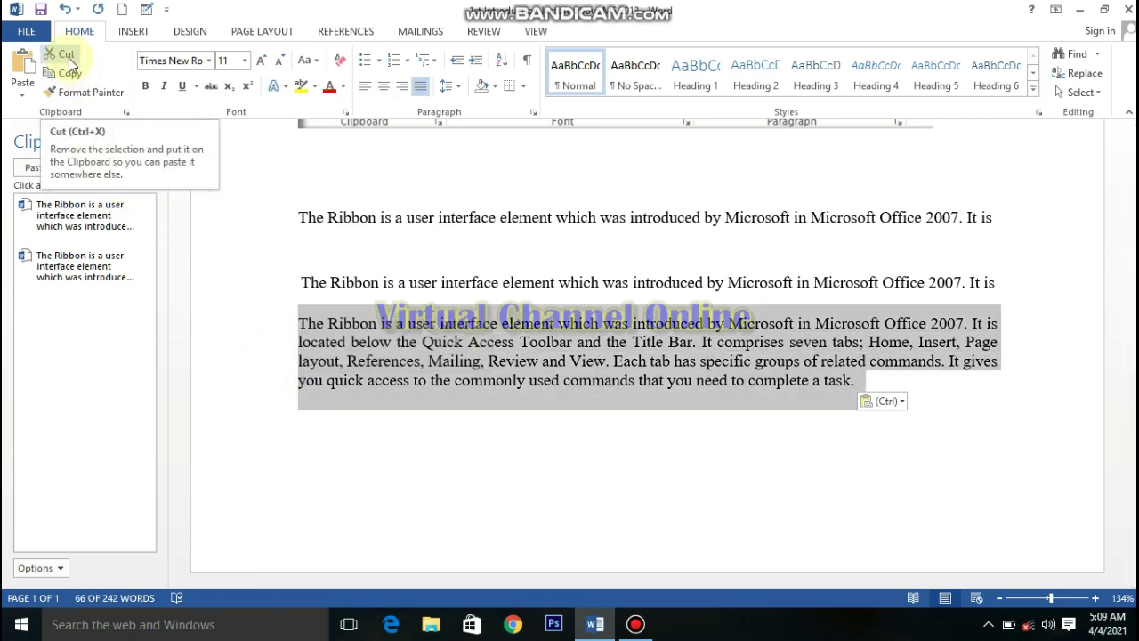
left_click(68, 56)
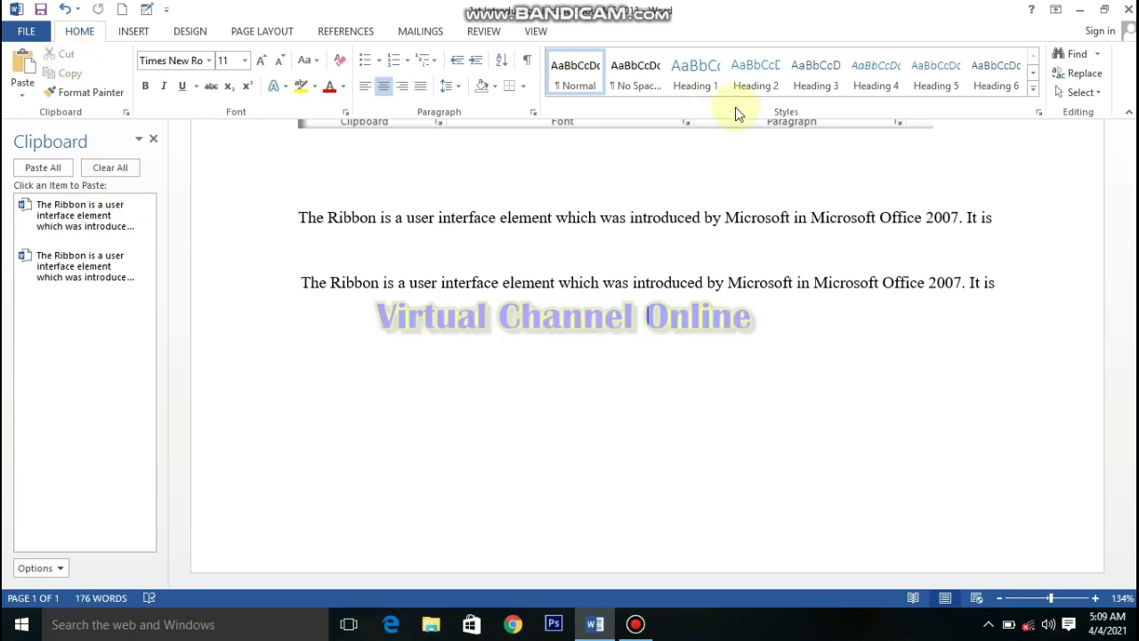
Paste the cut four-line Ribbon paragraph on the empty line between the ribbon picture and the first pasted single line
left_click_drag(1134, 416, 1122, 371)
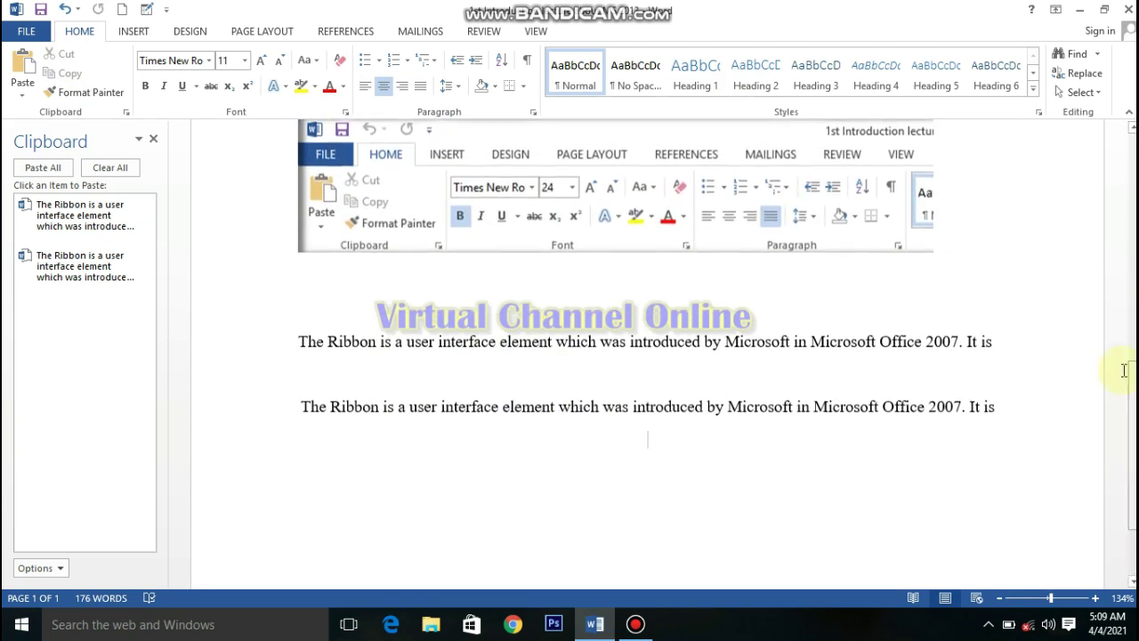
left_click(322, 306)
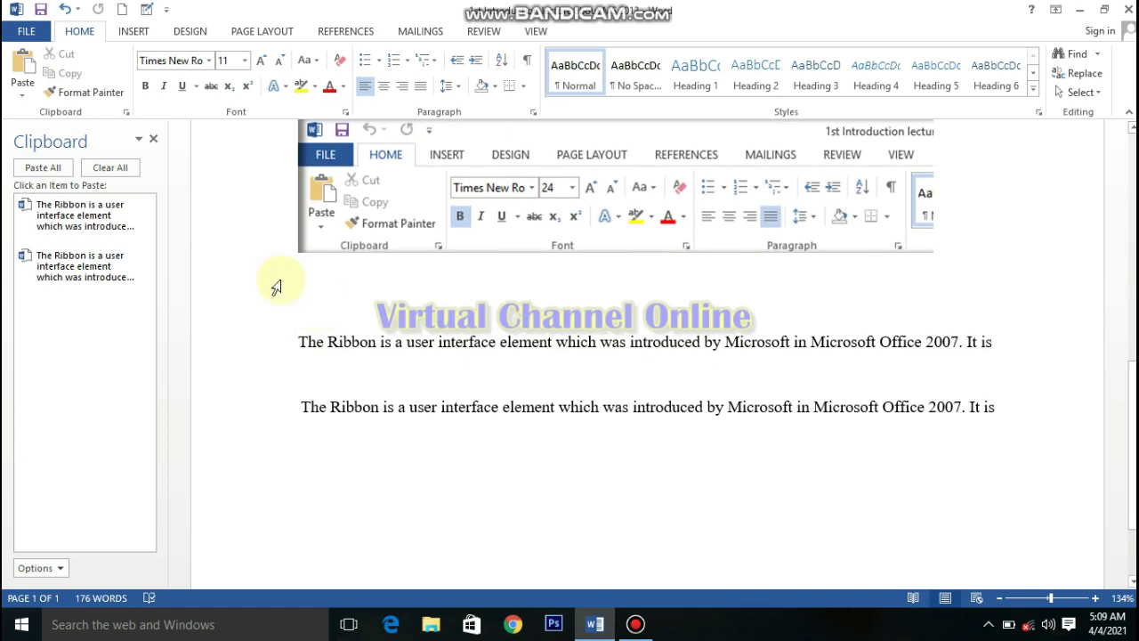
left_click(19, 78)
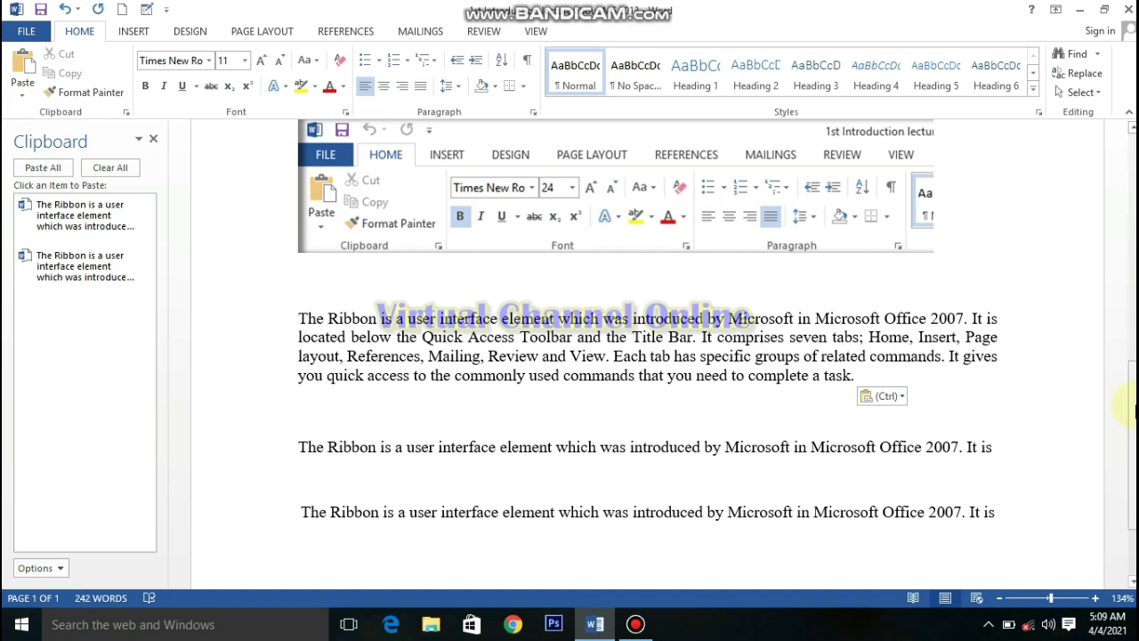
Copy the last single Ribbon line and paste the copy directly below it at the end of the document
scroll(1132, 409, "down", 3)
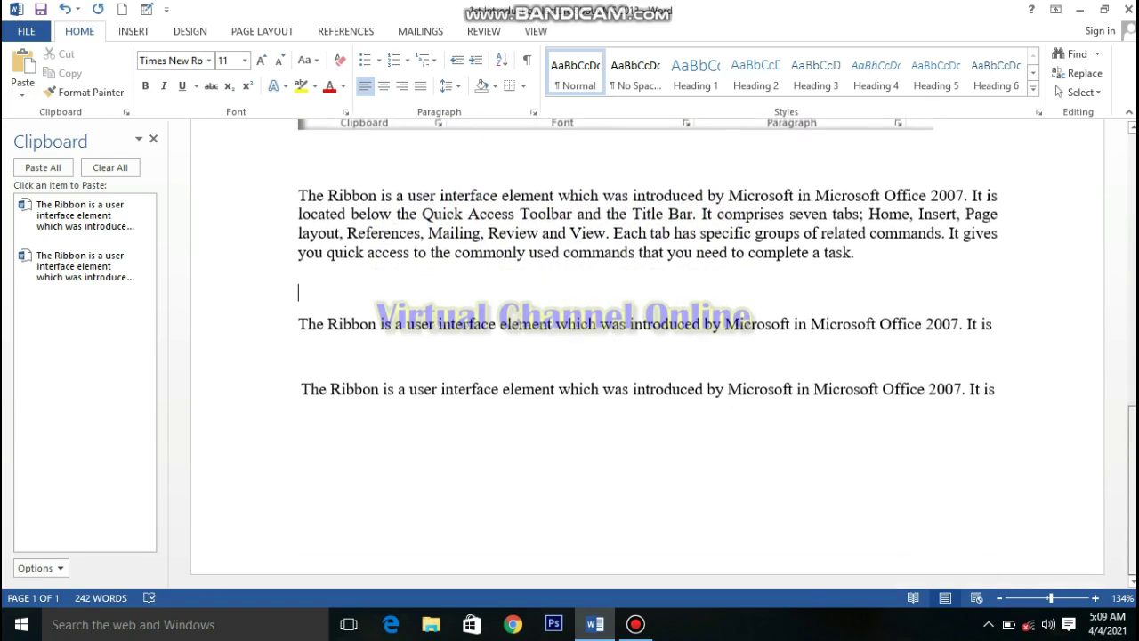
left_click(236, 394)
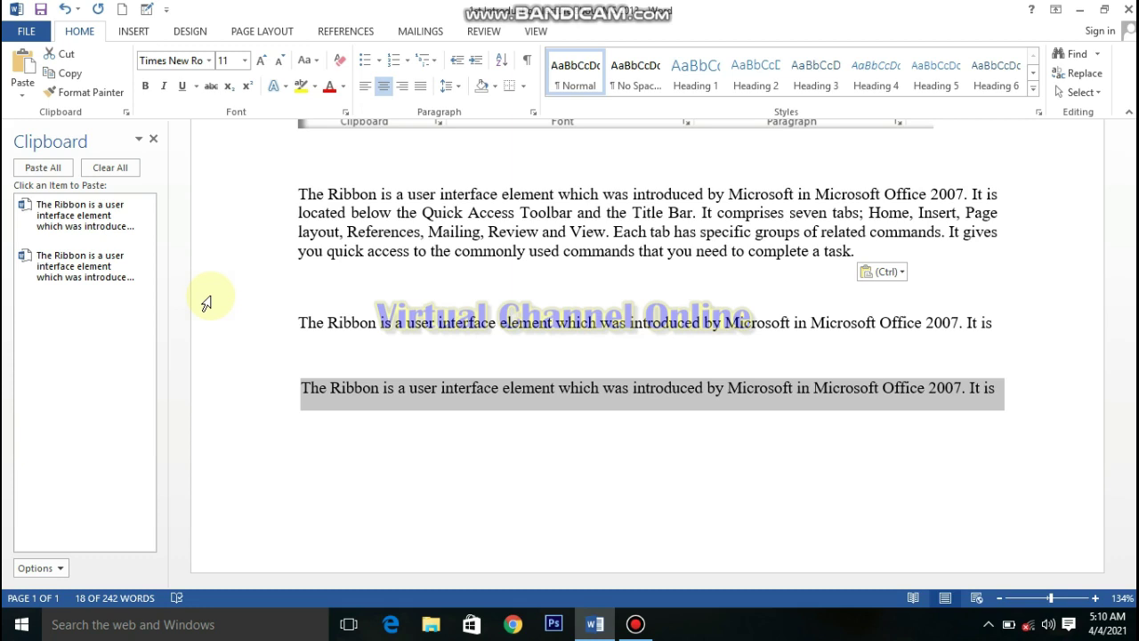
key("ctrl+c")
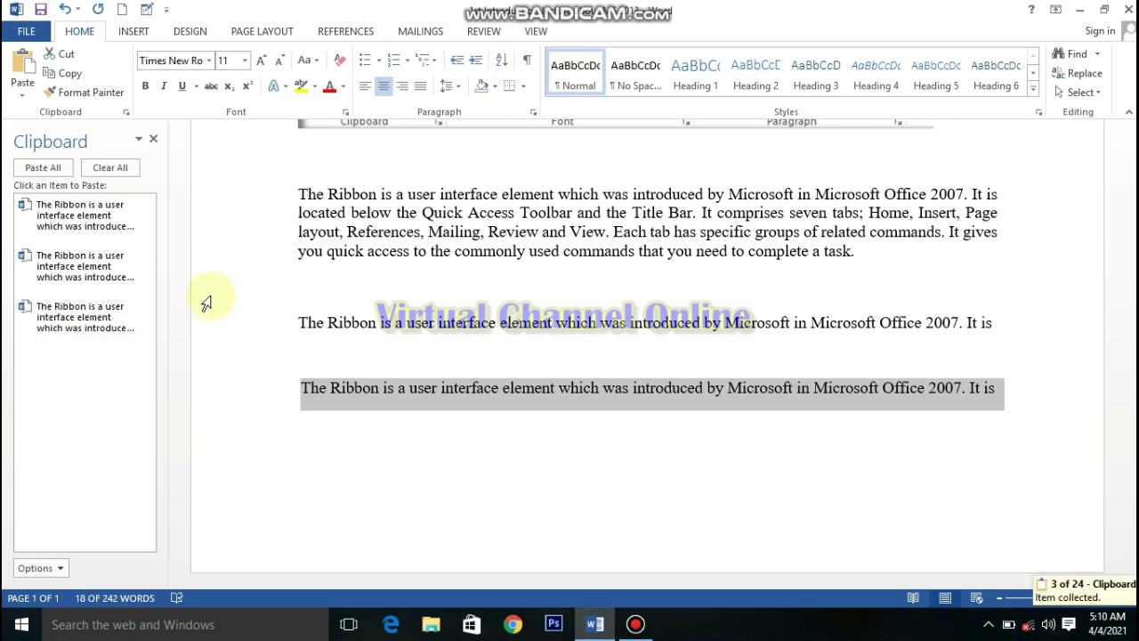
left_click(354, 458)
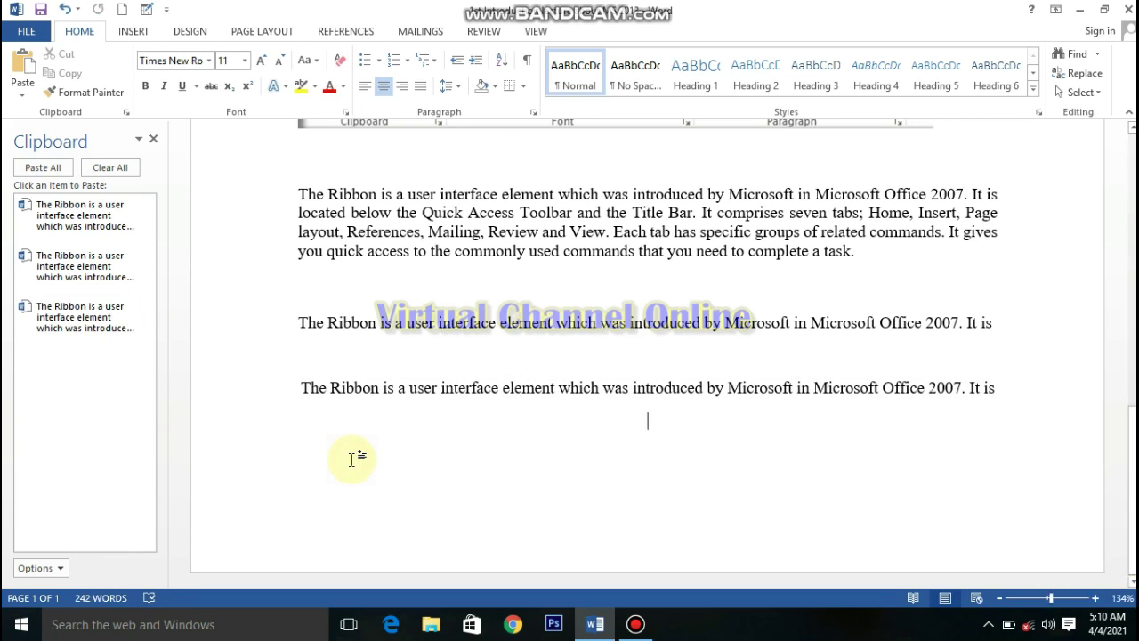
left_click(24, 78)
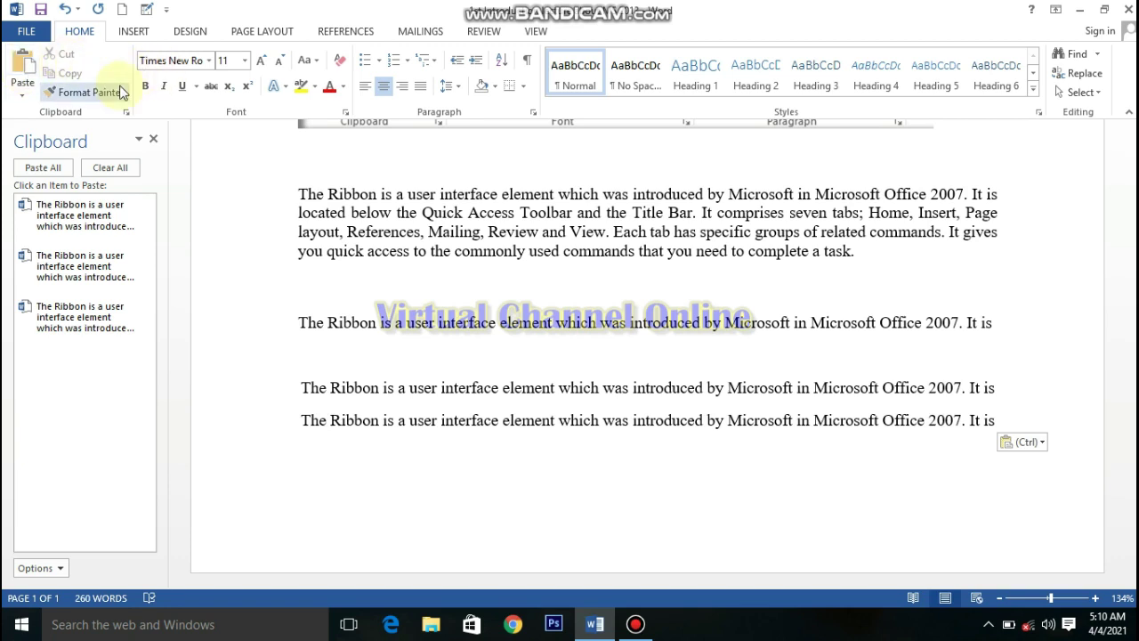
Colour the four-line Ribbon paragraph below the picture red, and move it by cut and paste below the last single line
left_click_drag(272, 193, 291, 252)
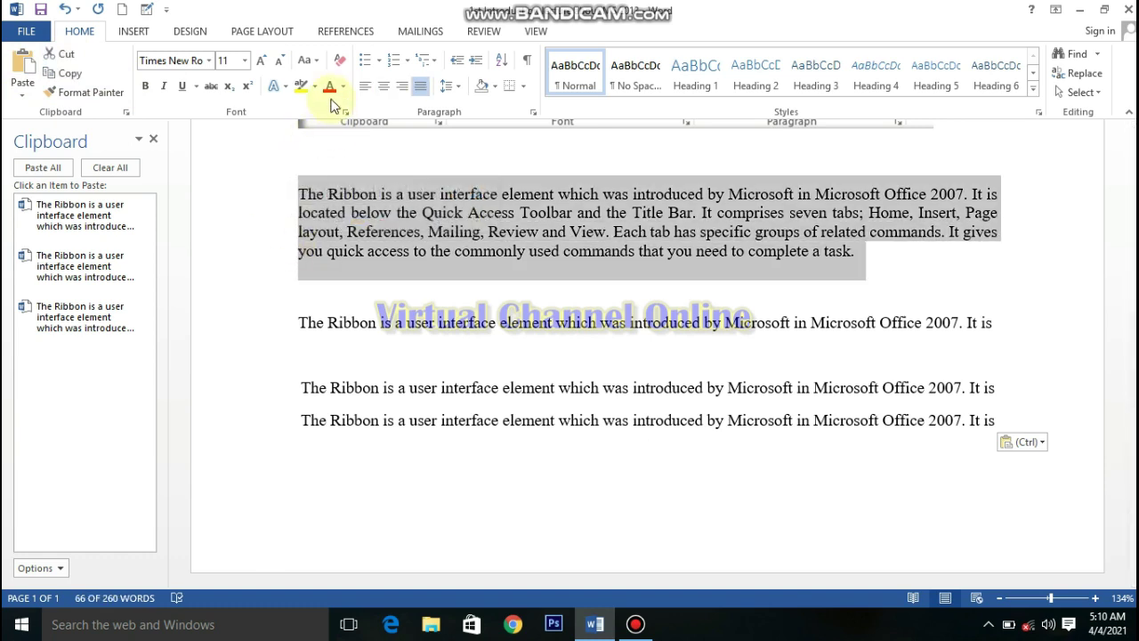
left_click(329, 89)
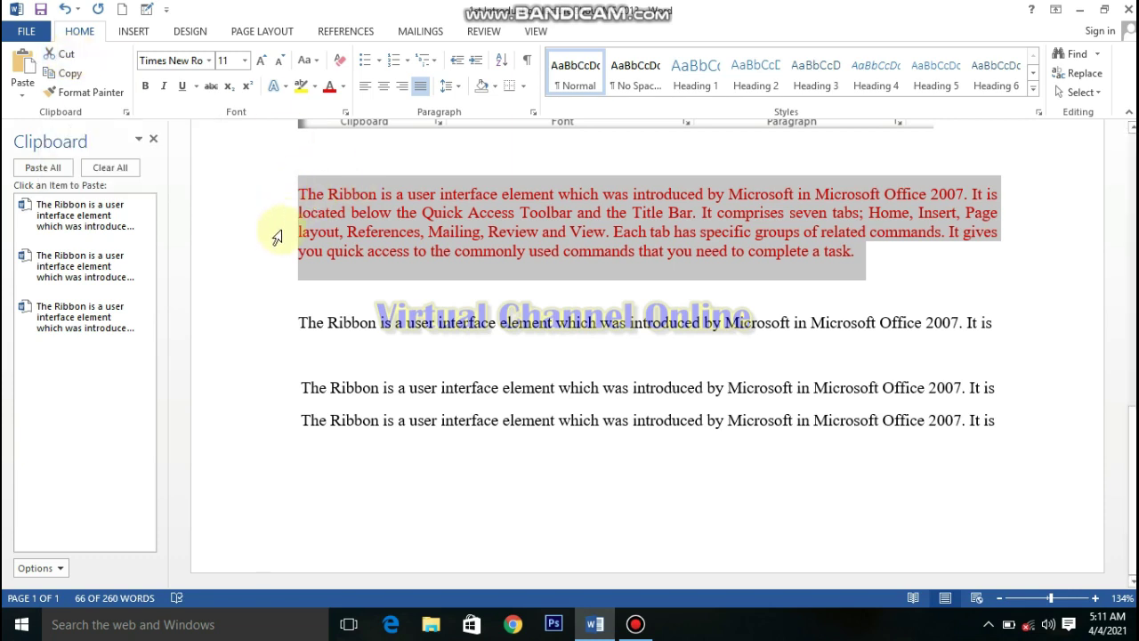
key("ctrl+x")
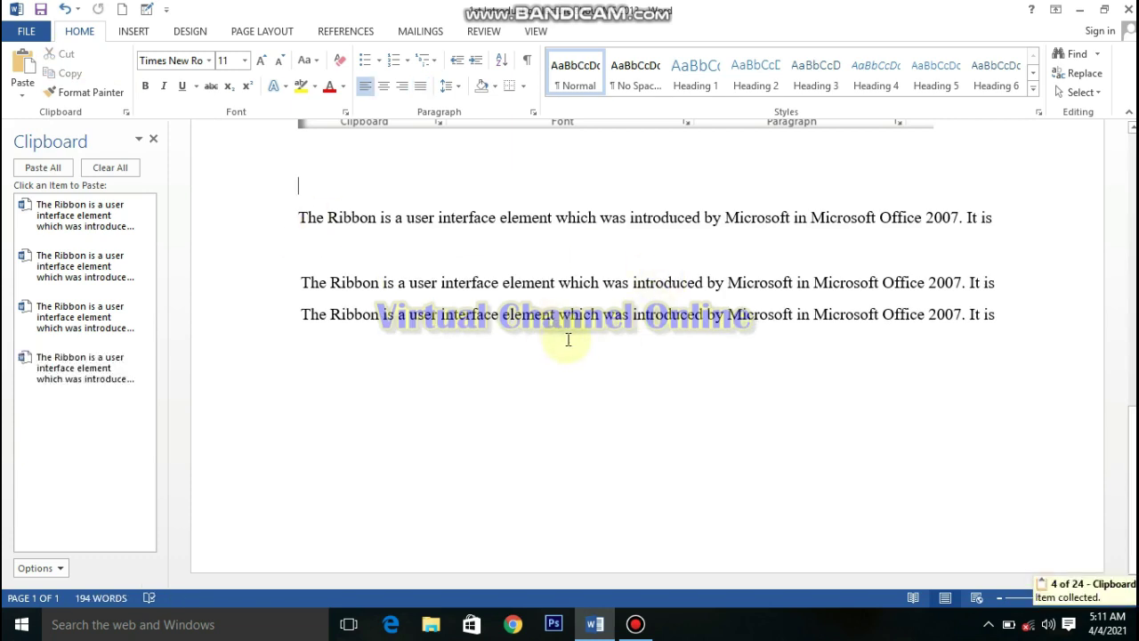
left_click(332, 373)
key("ctrl+e")
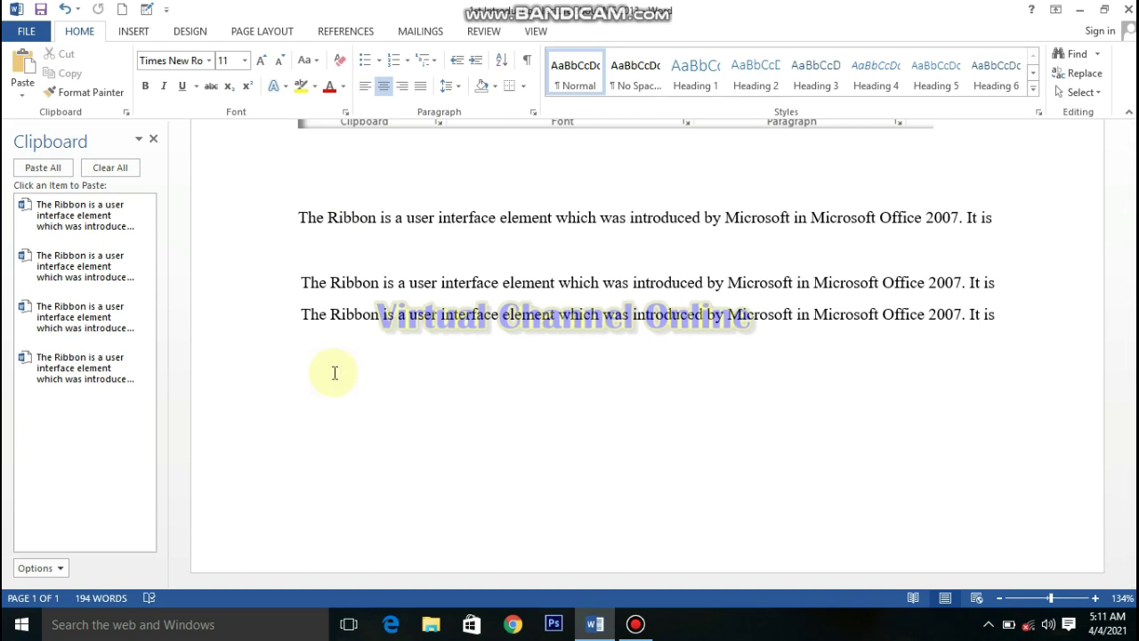
key("ctrl+v")
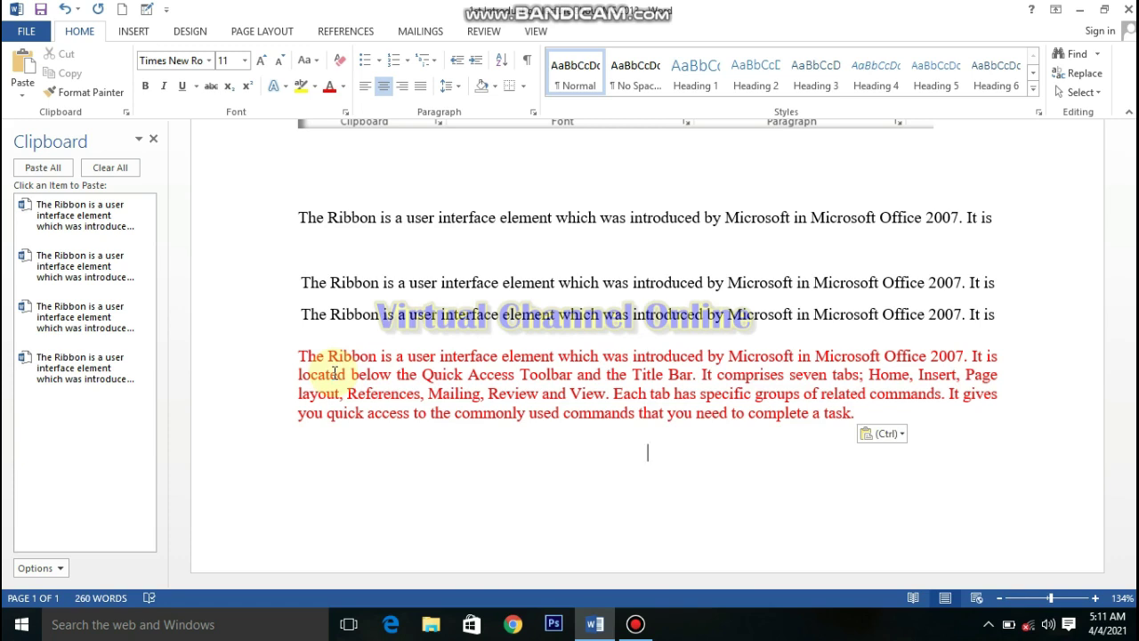
Write the note "Ctrl + C : Only used for copy" below the red paragraph and start a new page after it
type("Cr")
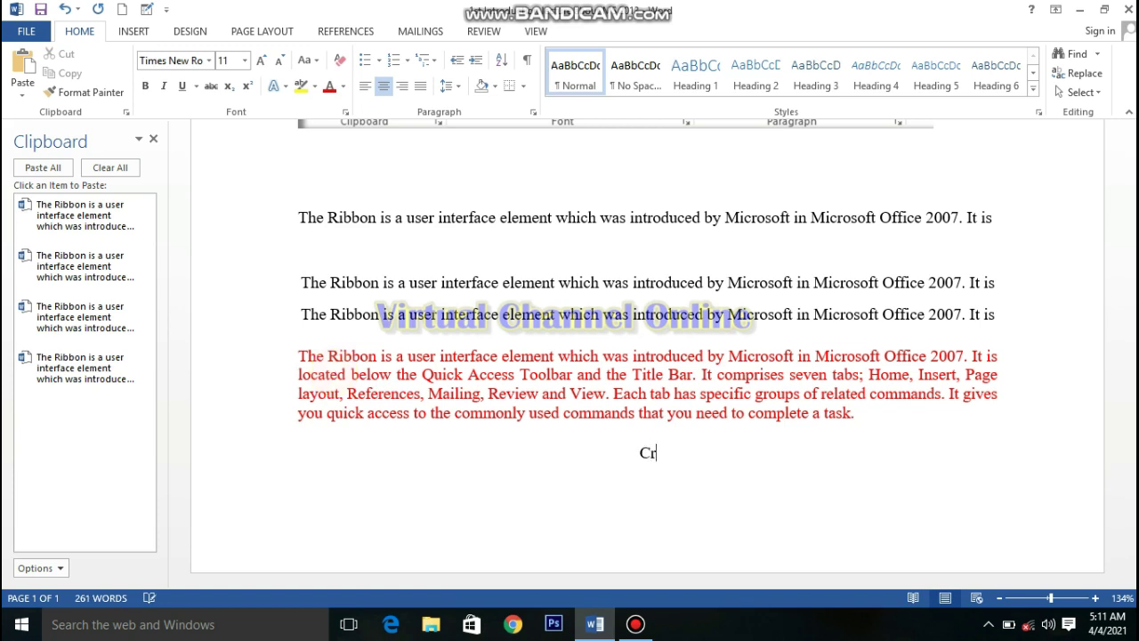
key("BackSpace")
type("trl + C :  Only use")
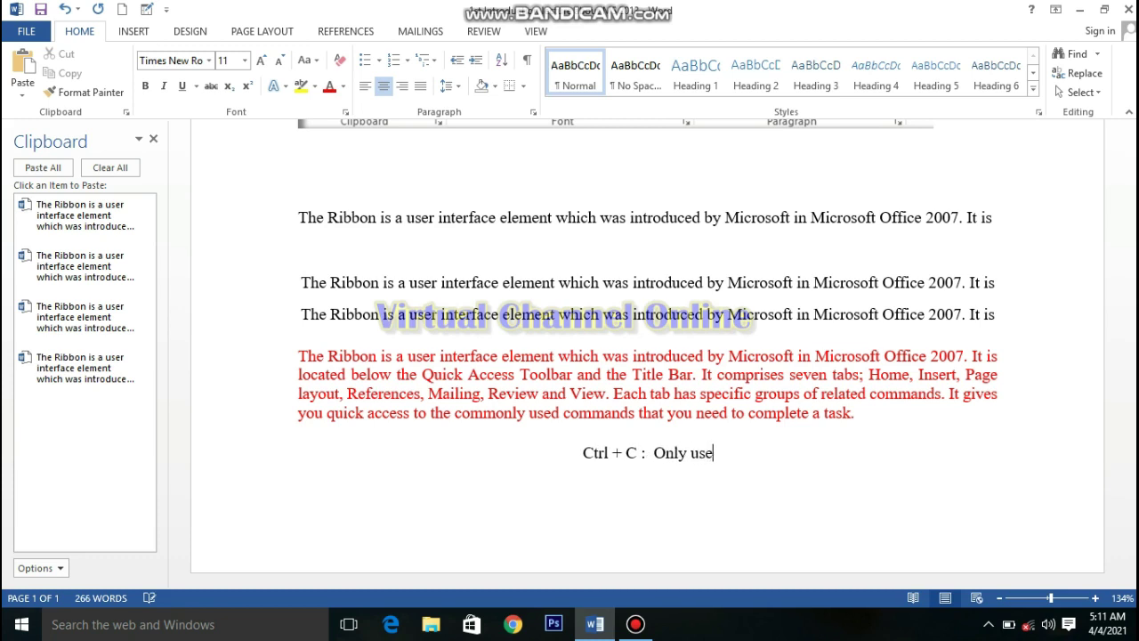
type("d for co")
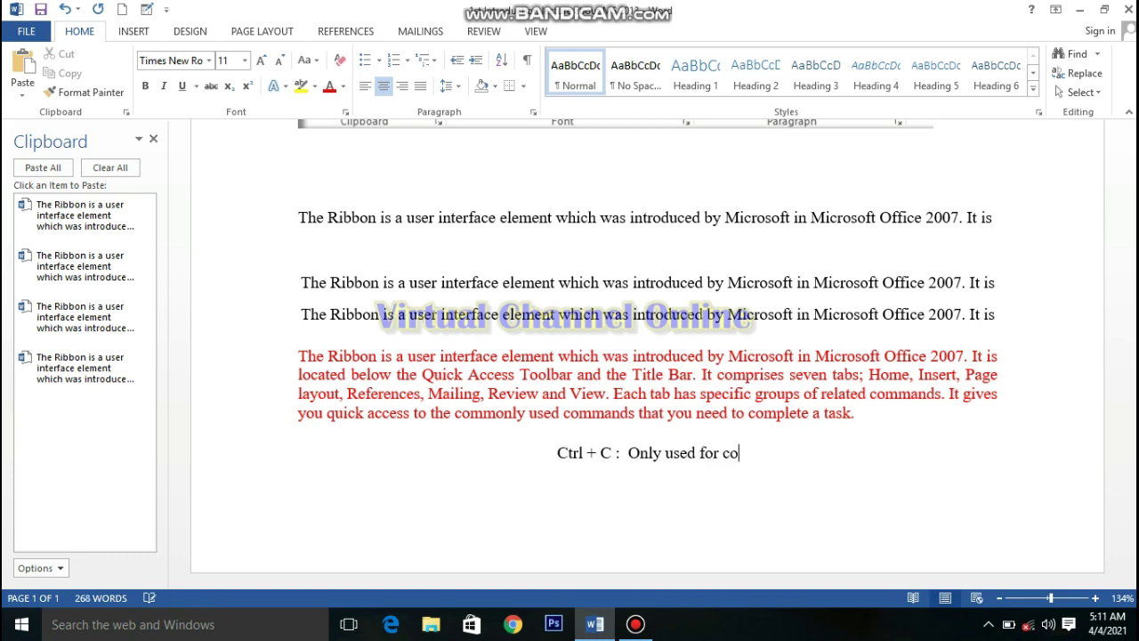
type("py")
key("ctrl+Return")
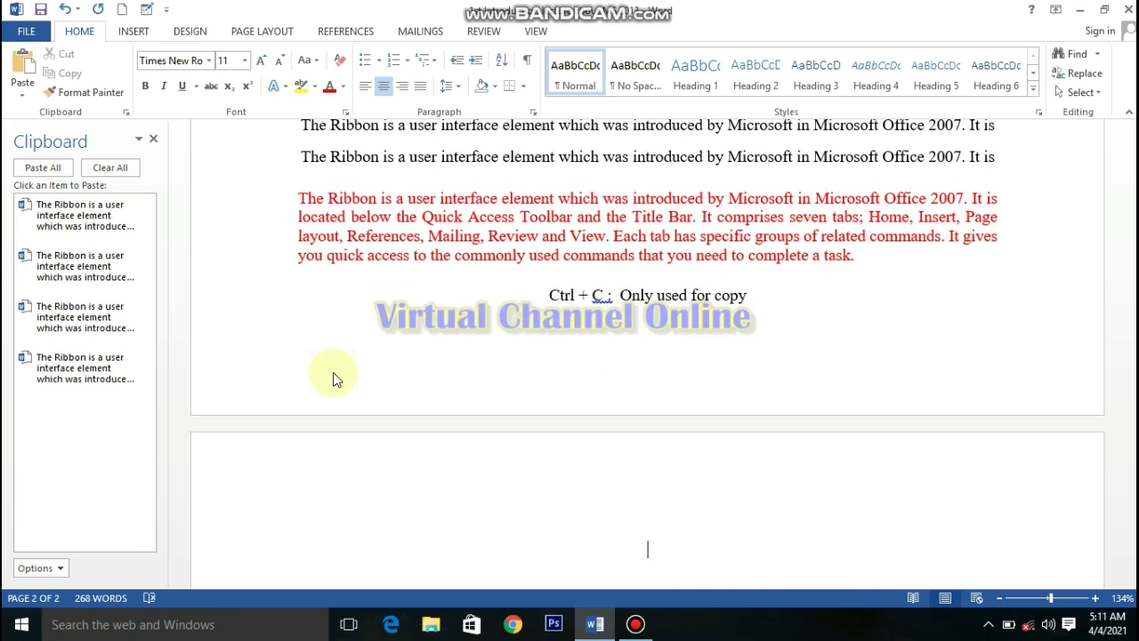
Copy "Ctrl + C" from the note onto the new page and change the pasted text to "Ctrl + V"
left_click_drag(549, 299, 603, 304)
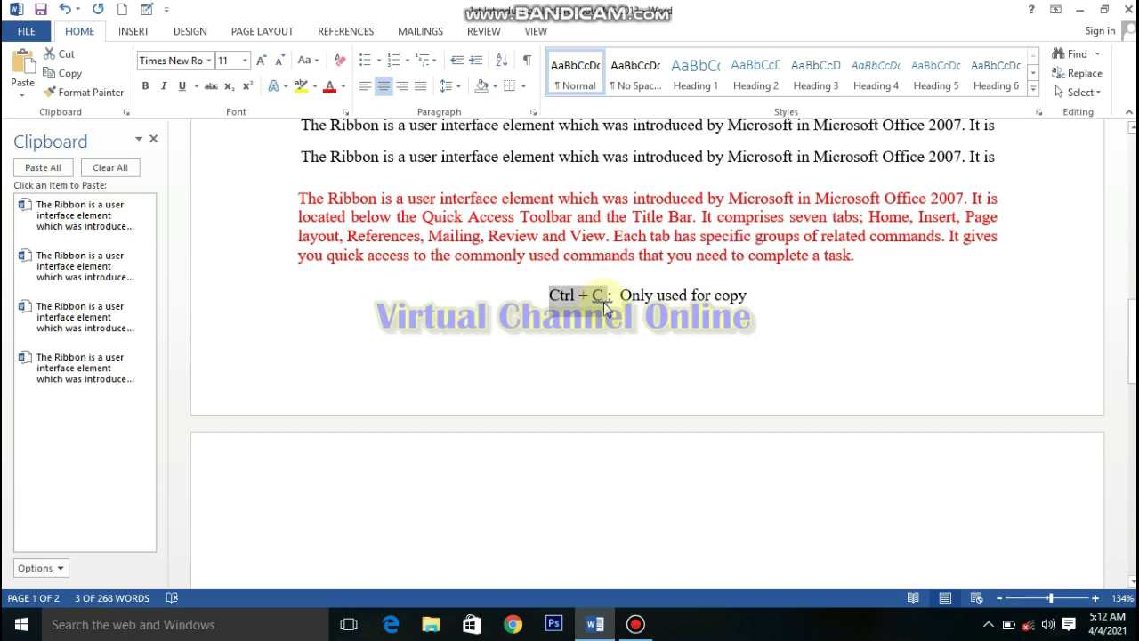
key("ctrl+c")
left_click(470, 518)
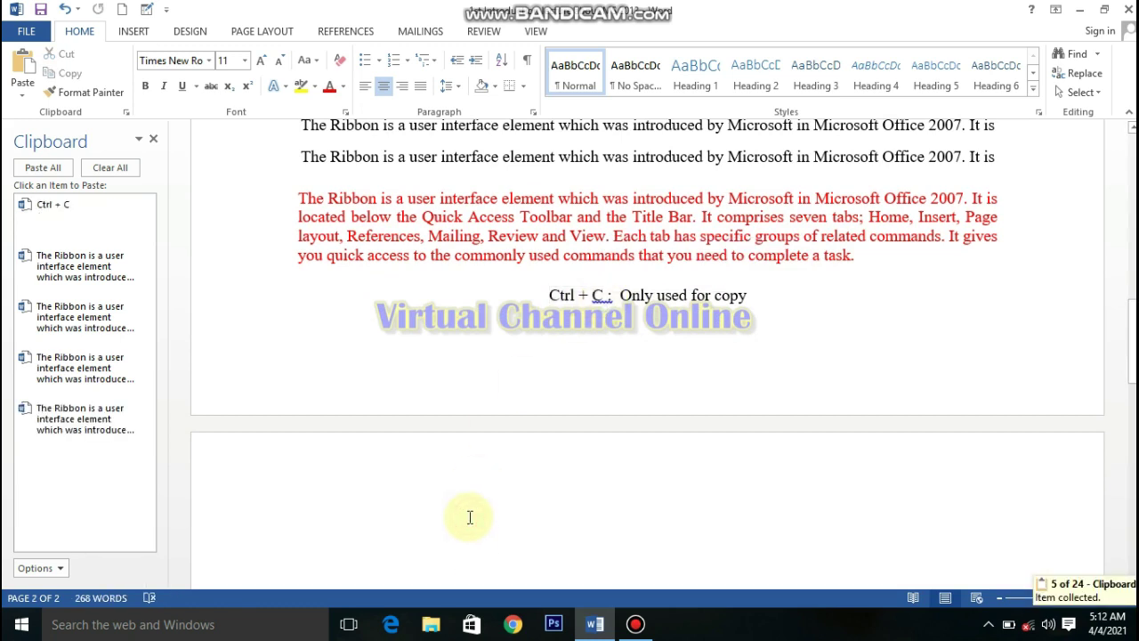
key("ctrl+v")
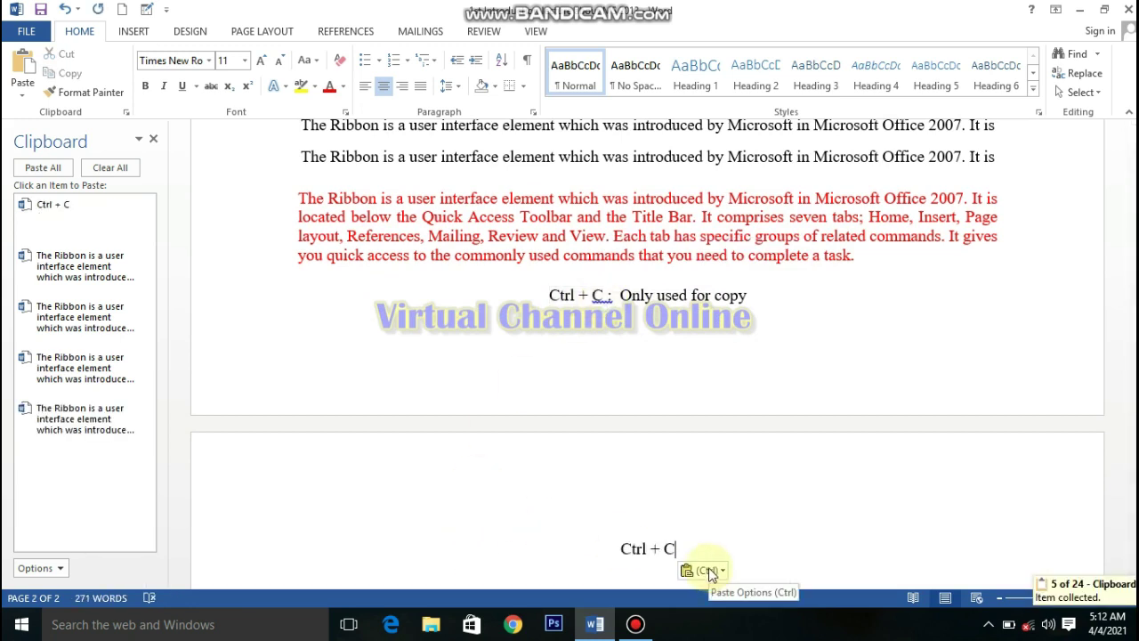
key("BackSpace")
type("V")
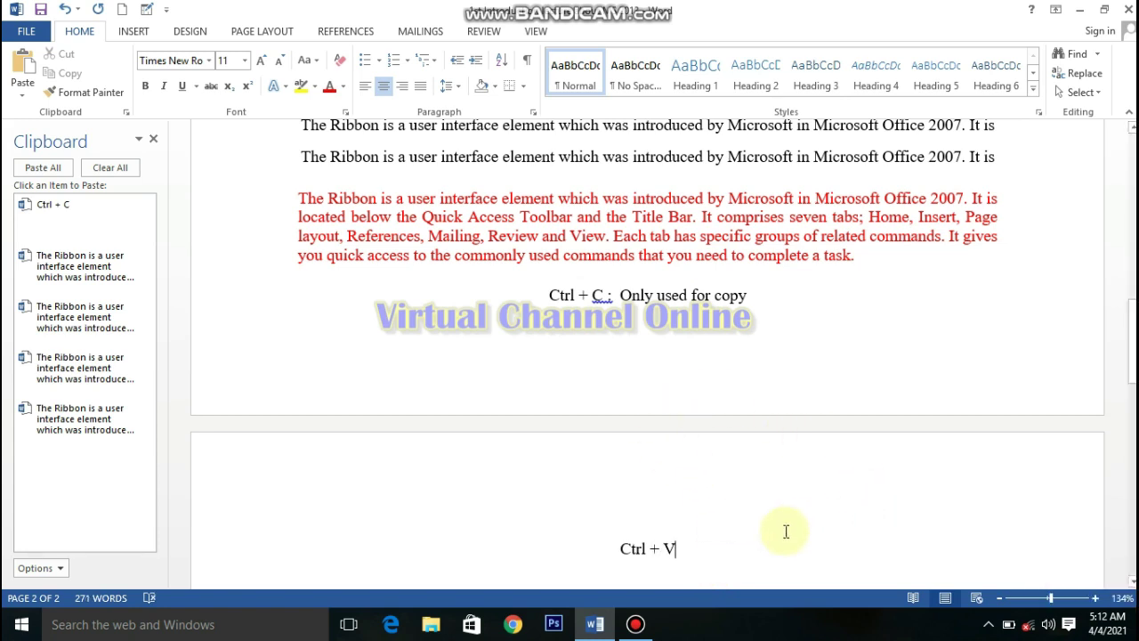
Complete the new page's note so it reads "Ctrl + V: Only used for Paste"
type(": ")
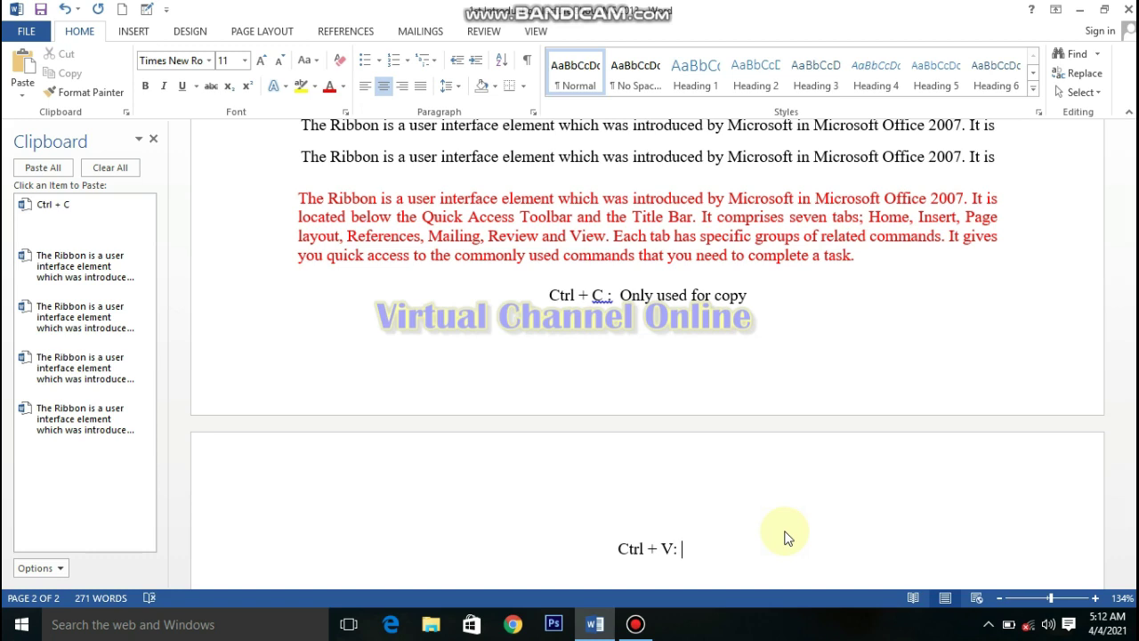
type("Only ")
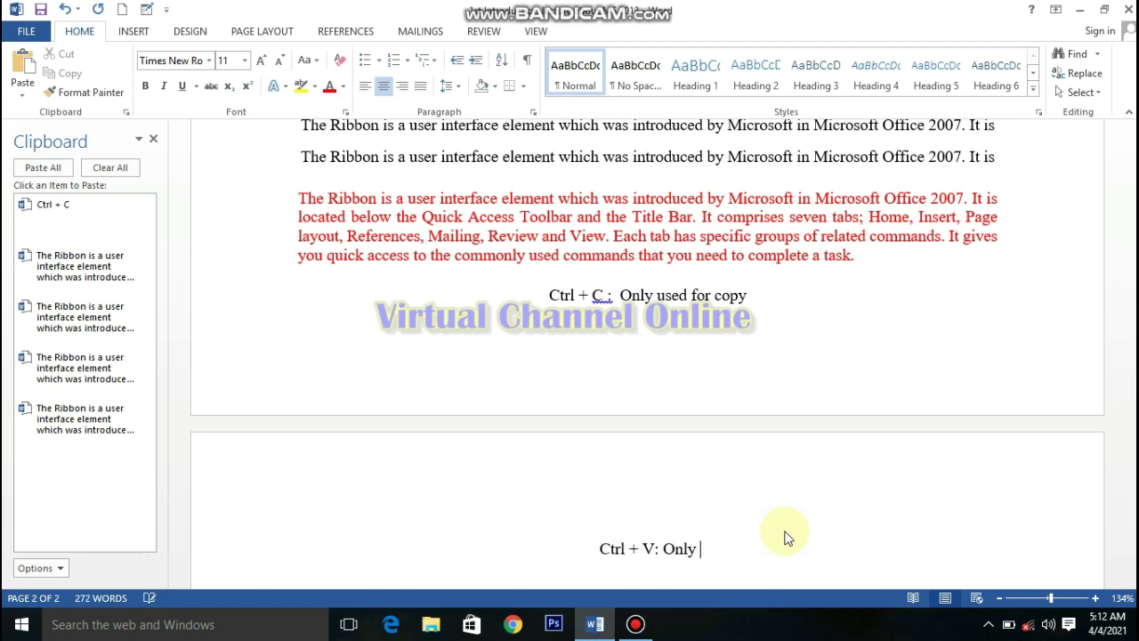
type("wu")
key("BackSpace")
key("BackSpace")
type("us")
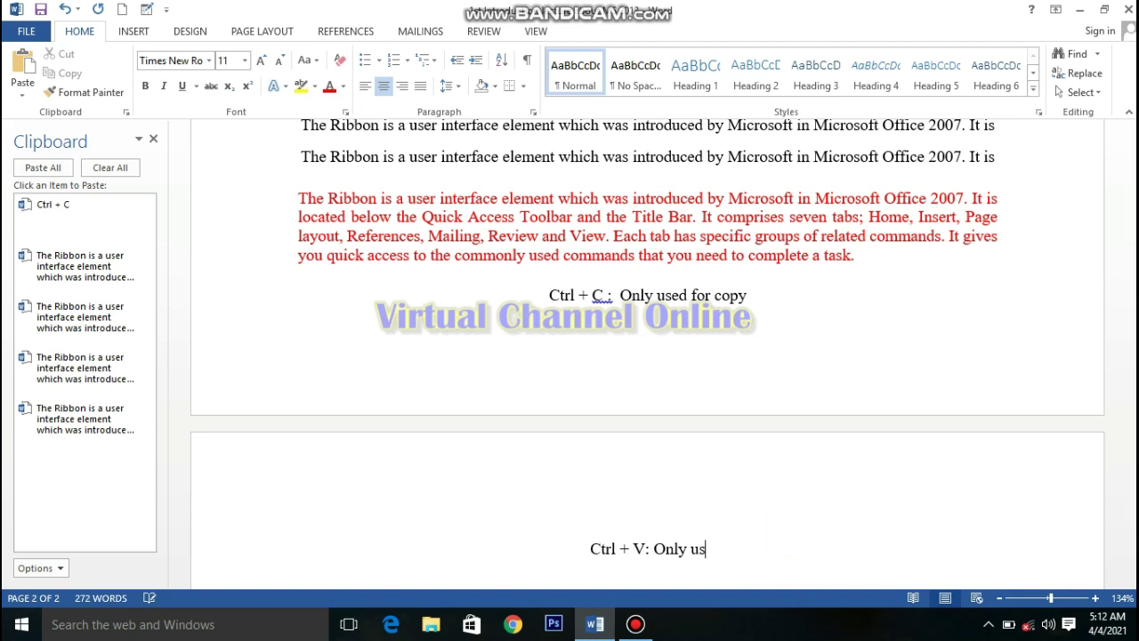
type("ed for ")
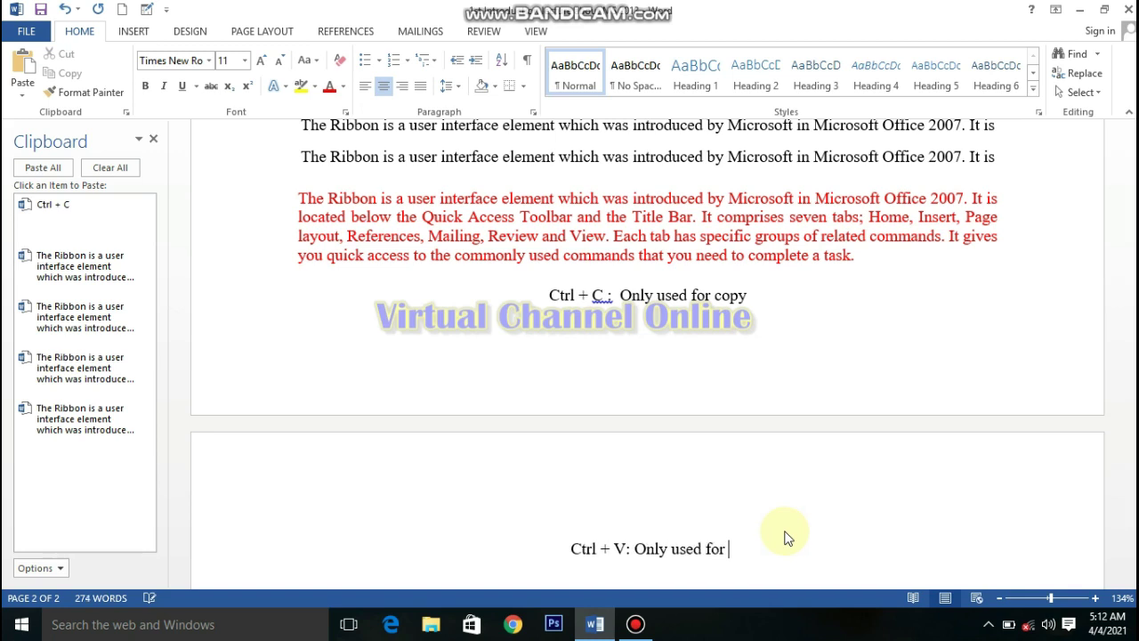
type("Past")
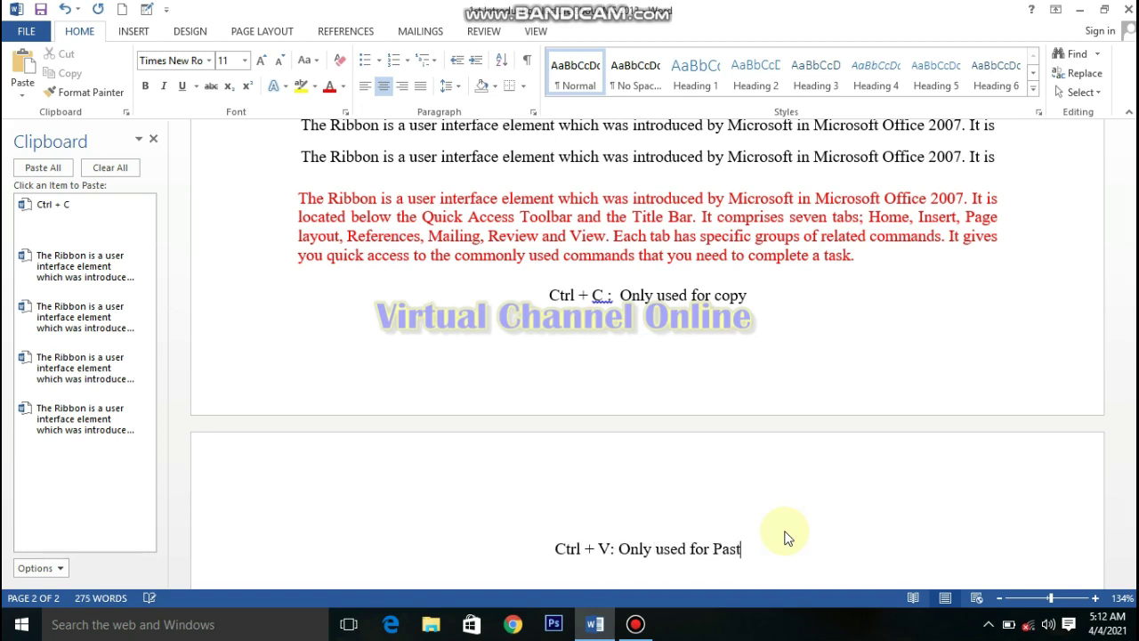
type("e")
Add the note "Ctrl + X : Only used for Cut" on a new line below the Paste note
key("Return")
type("Ctrl + X : Only used use")
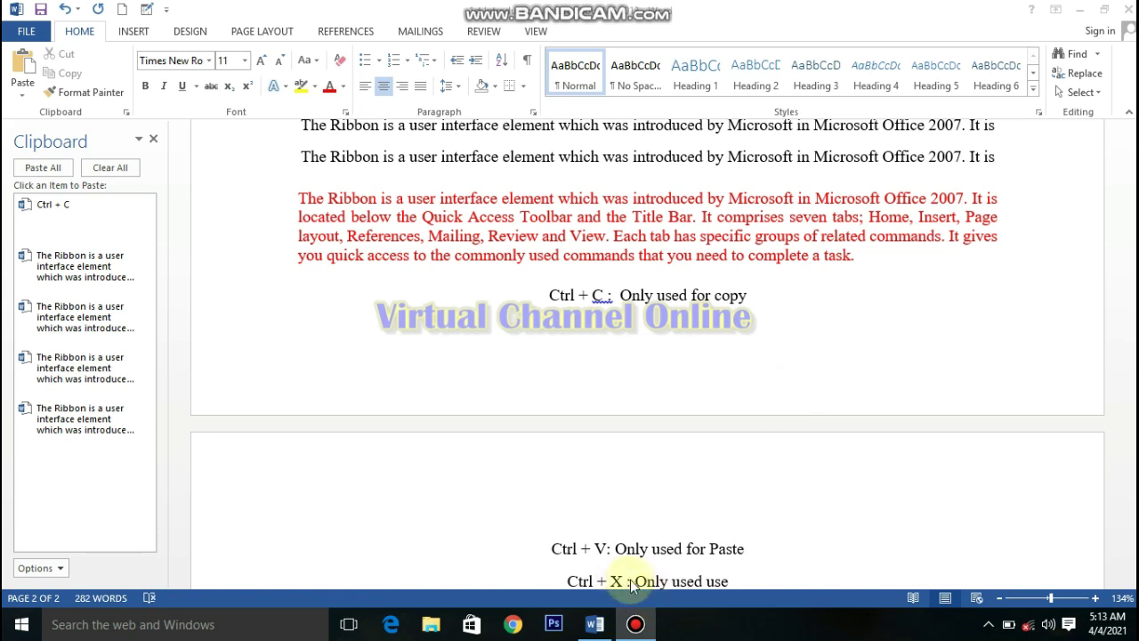
left_click(732, 583)
key("BackSpace")
key("BackSpace")
key("BackSpace")
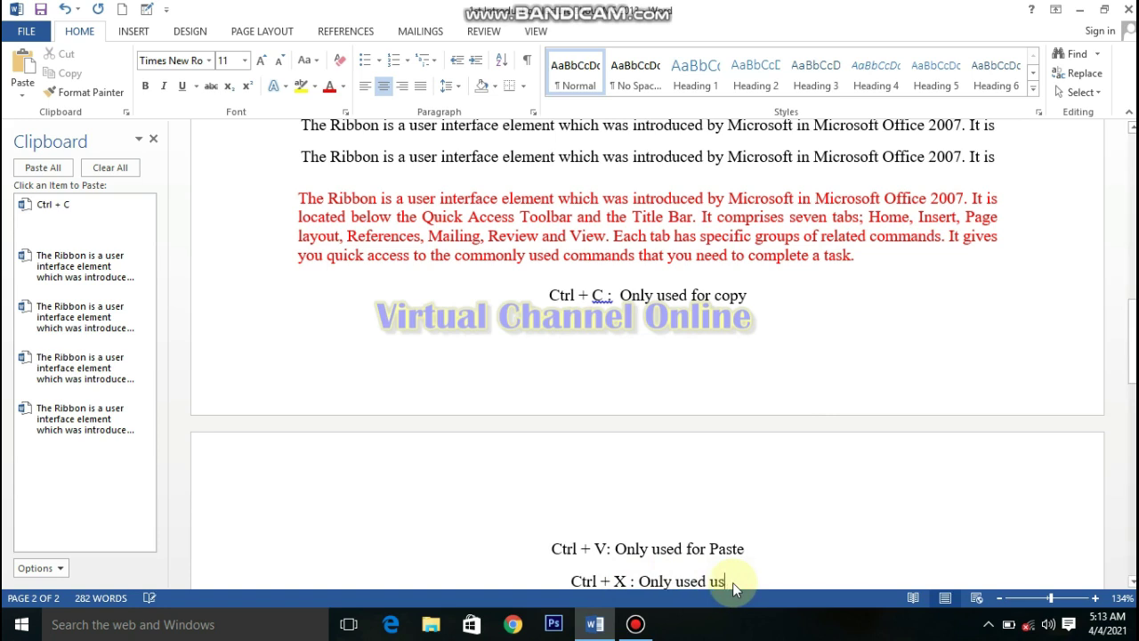
type("for ")
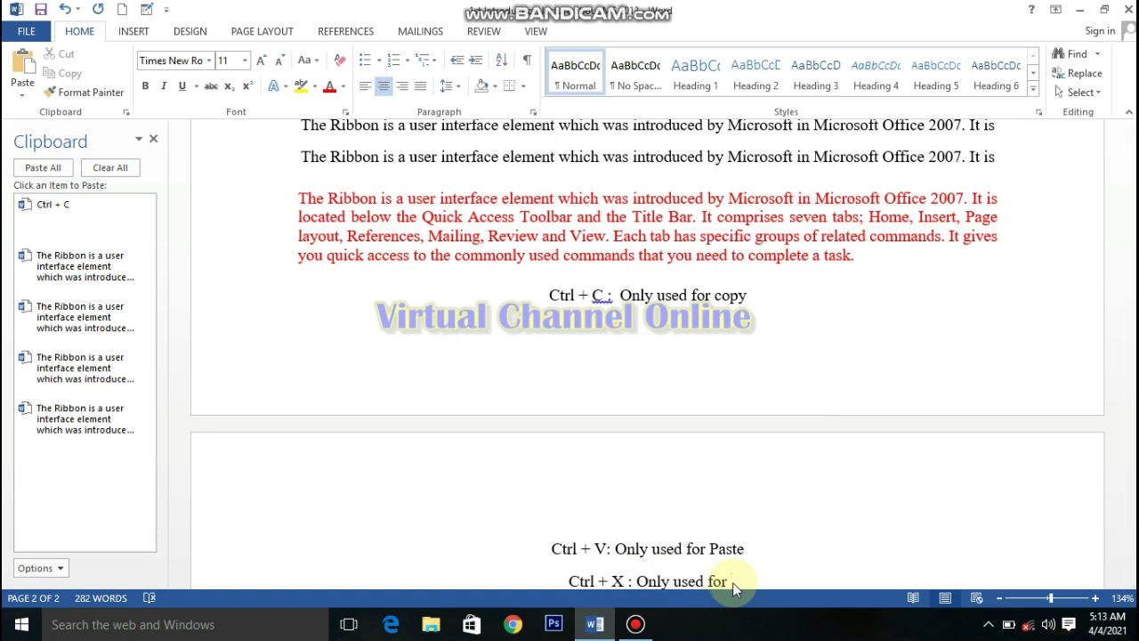
type("Cut")
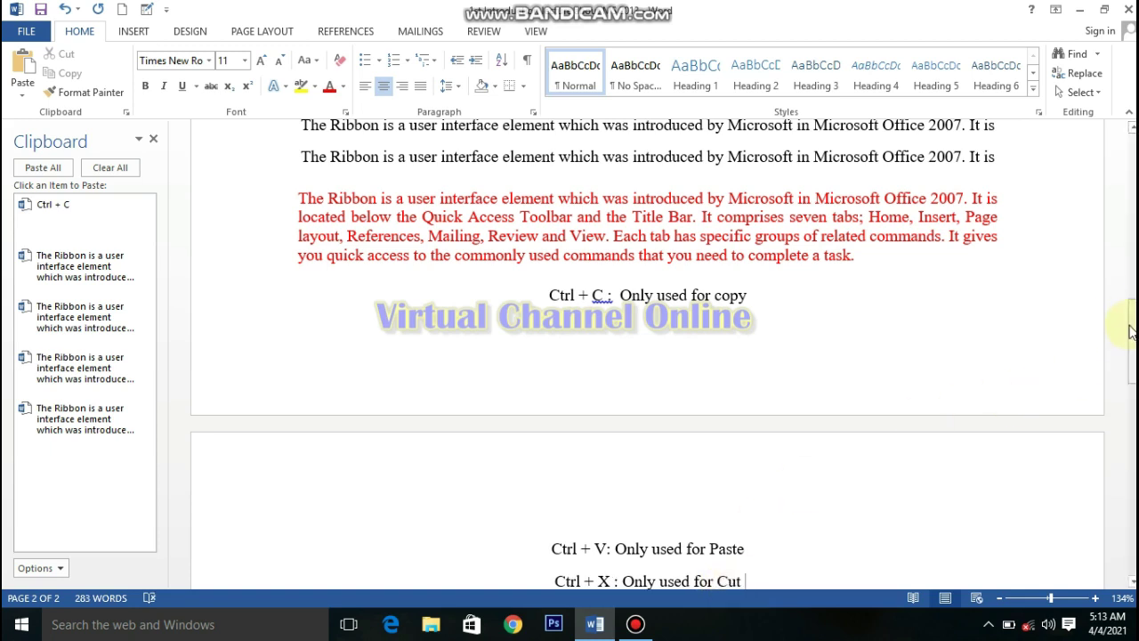
Copy the last line of the red Ribbon paragraph and paste it on a new line below the Cut note
left_click_drag(1133, 325, 1133, 343)
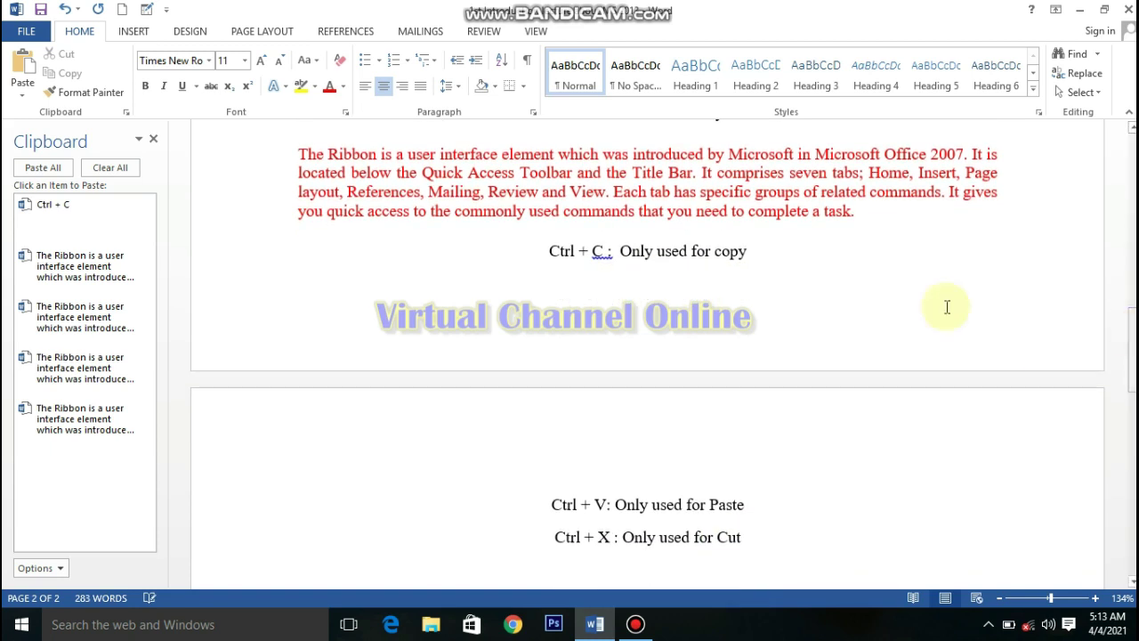
left_click(263, 217)
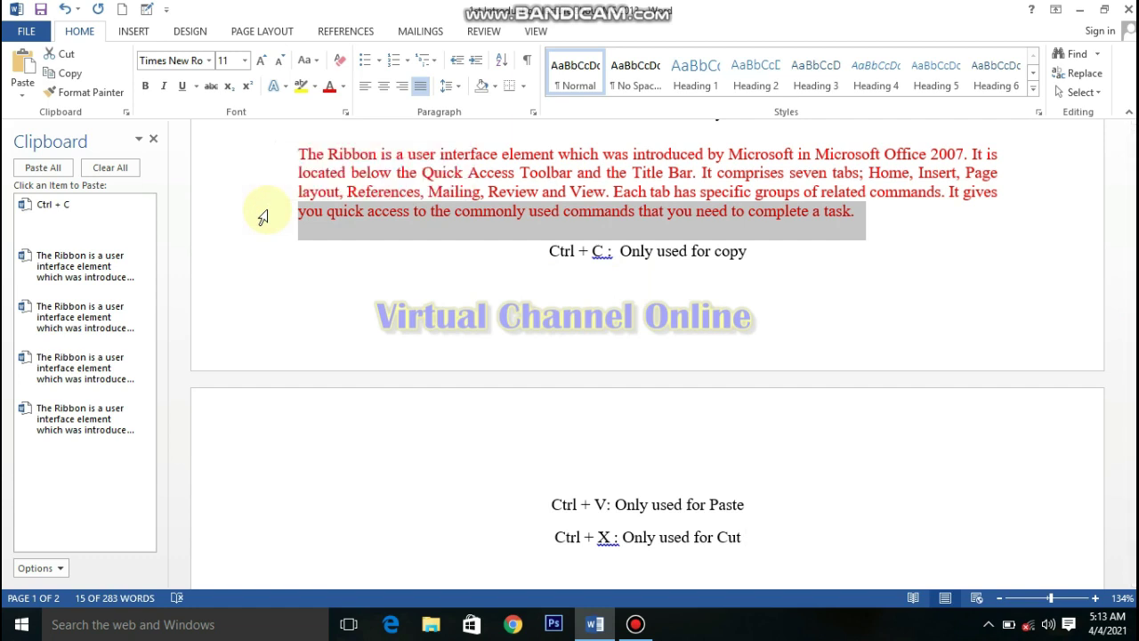
key("ctrl+c")
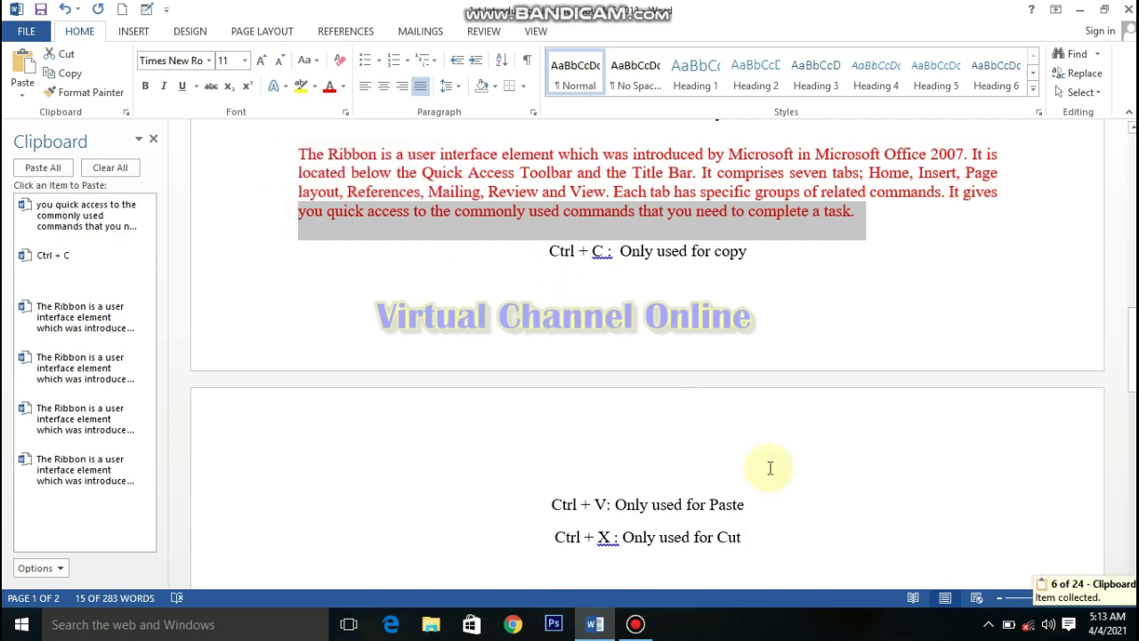
left_click(800, 566)
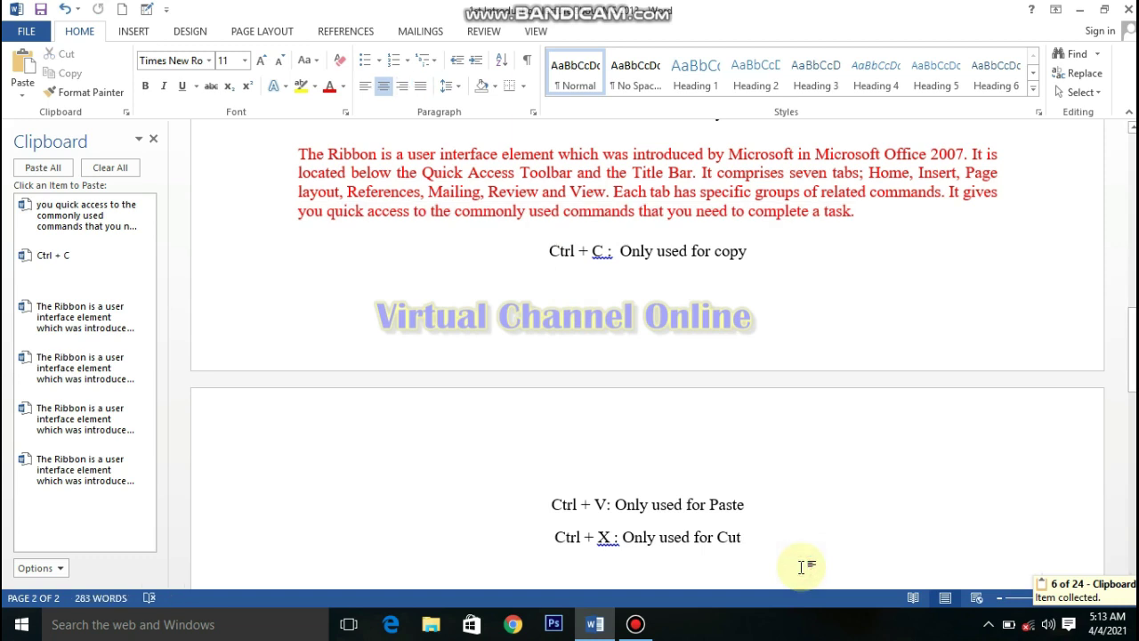
key("Return")
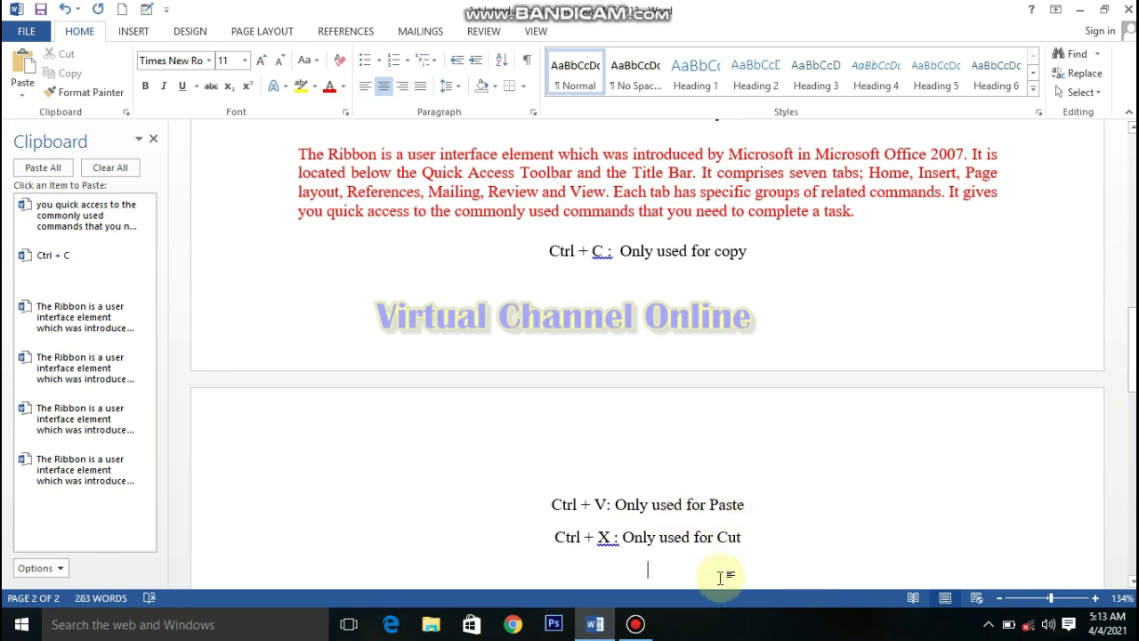
key("ctrl+v")
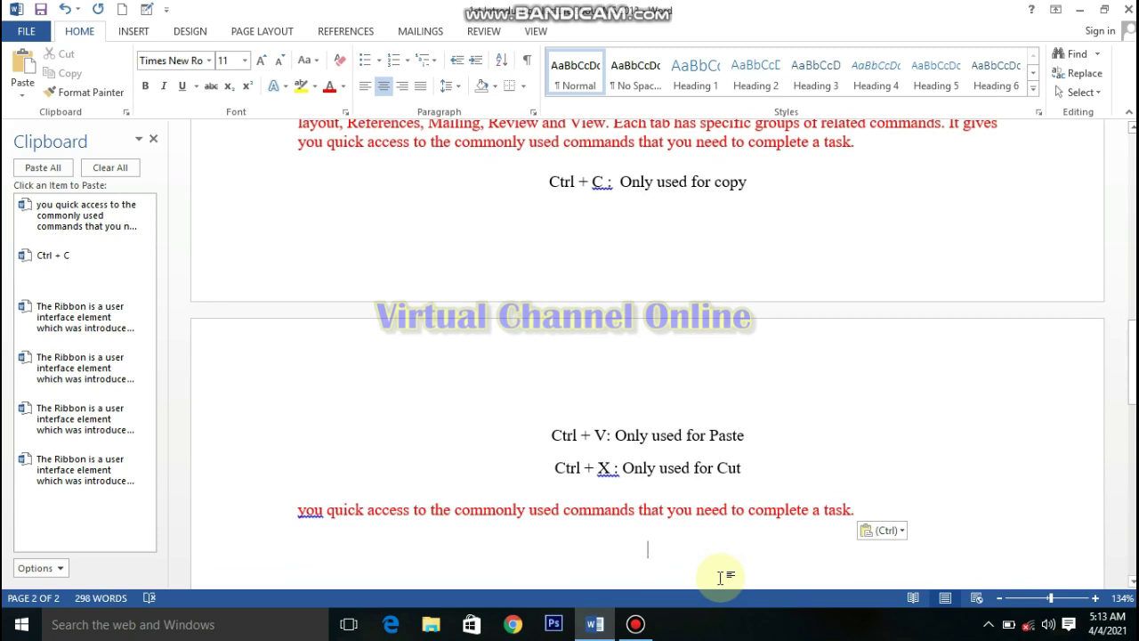
Change the font colour of the pasted "you quick access" line to the standard green
left_click(249, 523)
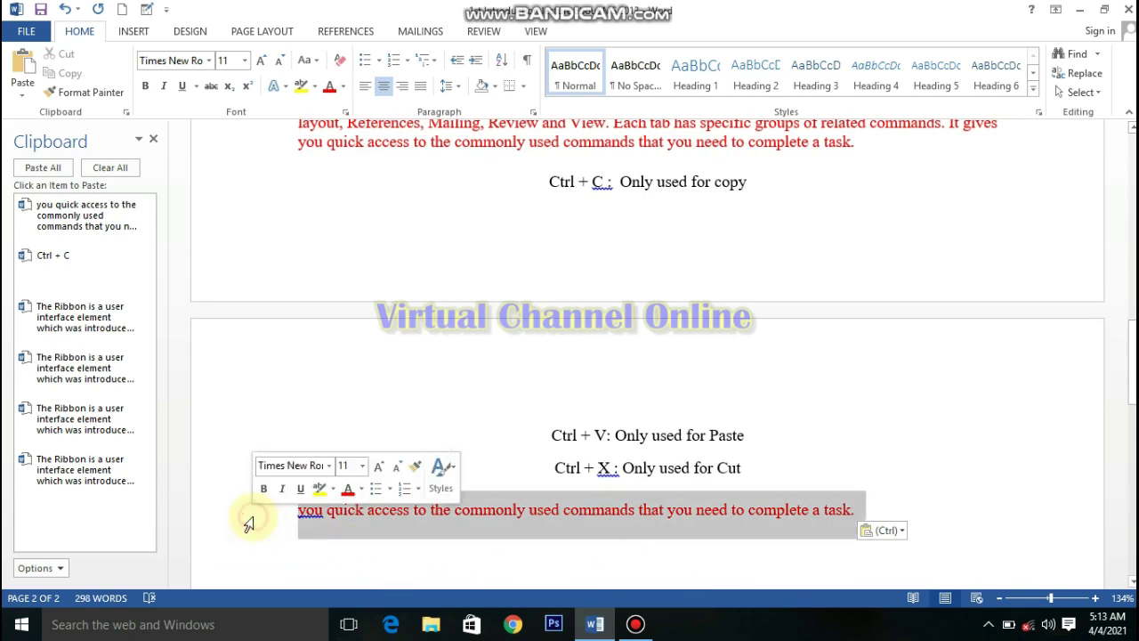
left_click(342, 87)
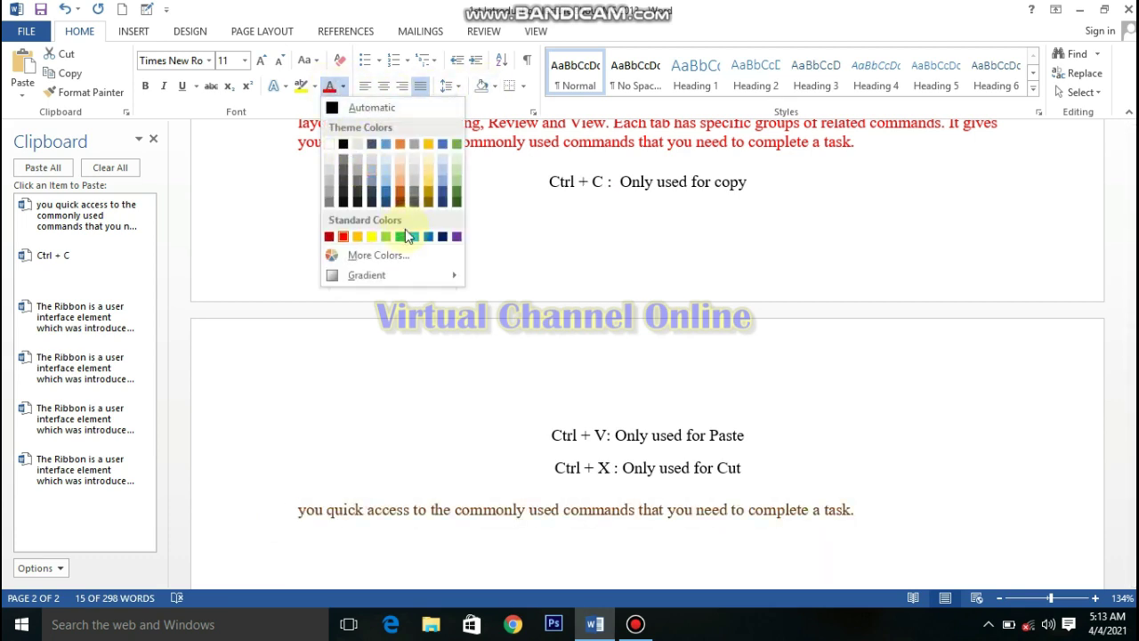
left_click(399, 236)
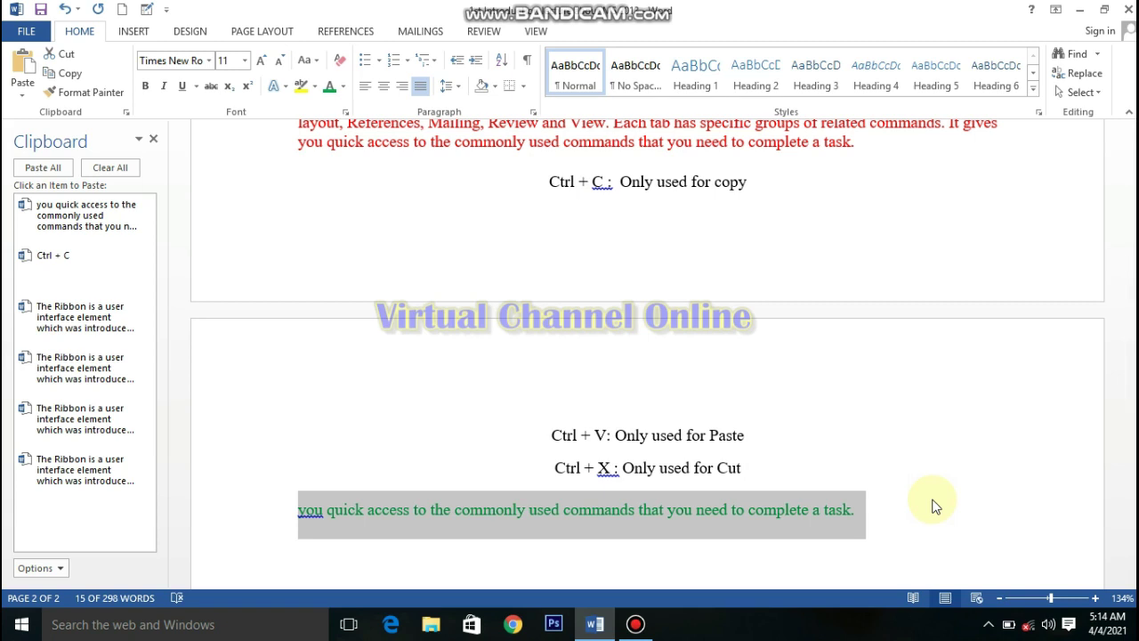
Cut the green line and paste it on a new line below the first Ribbon sentence under the image
key("ctrl+x")
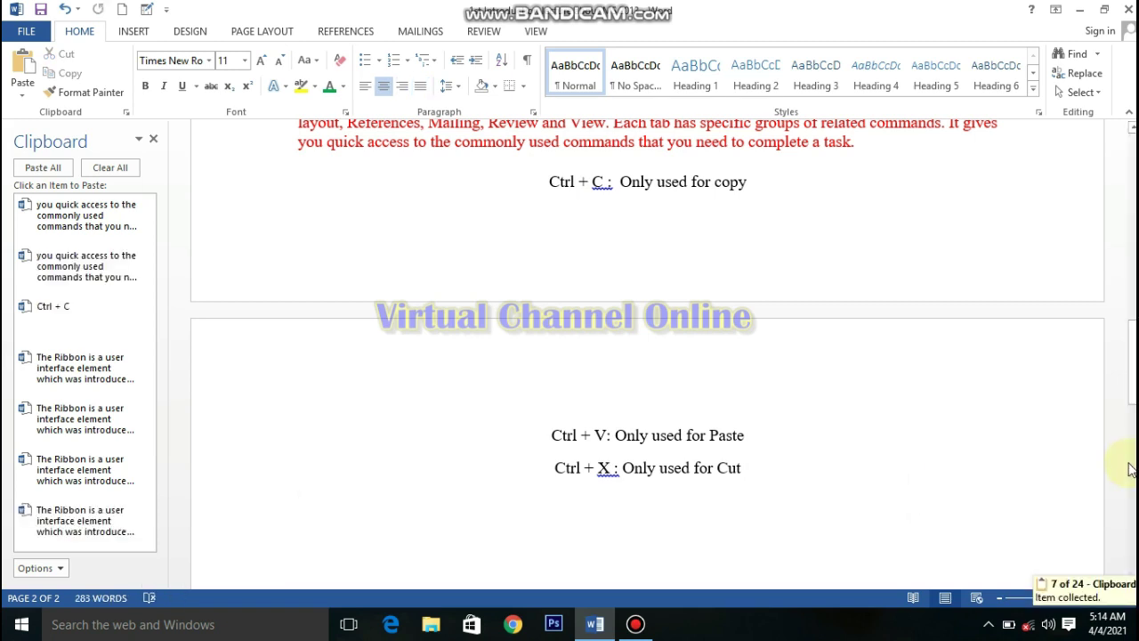
left_click_drag(1132, 403, 1132, 320)
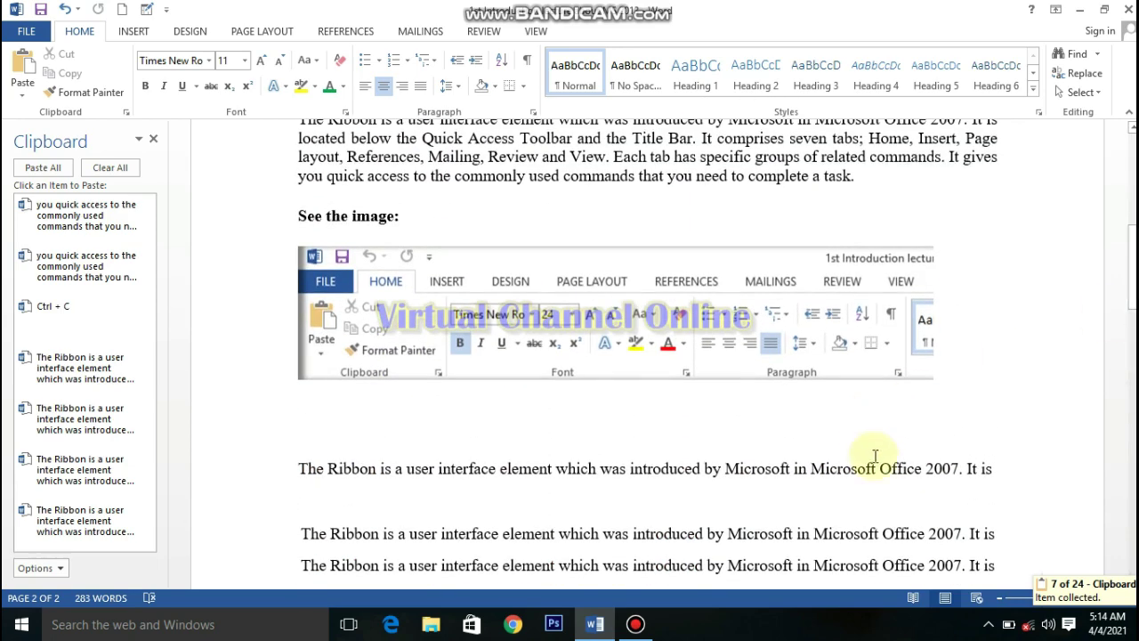
left_click(1017, 478)
key("Return")
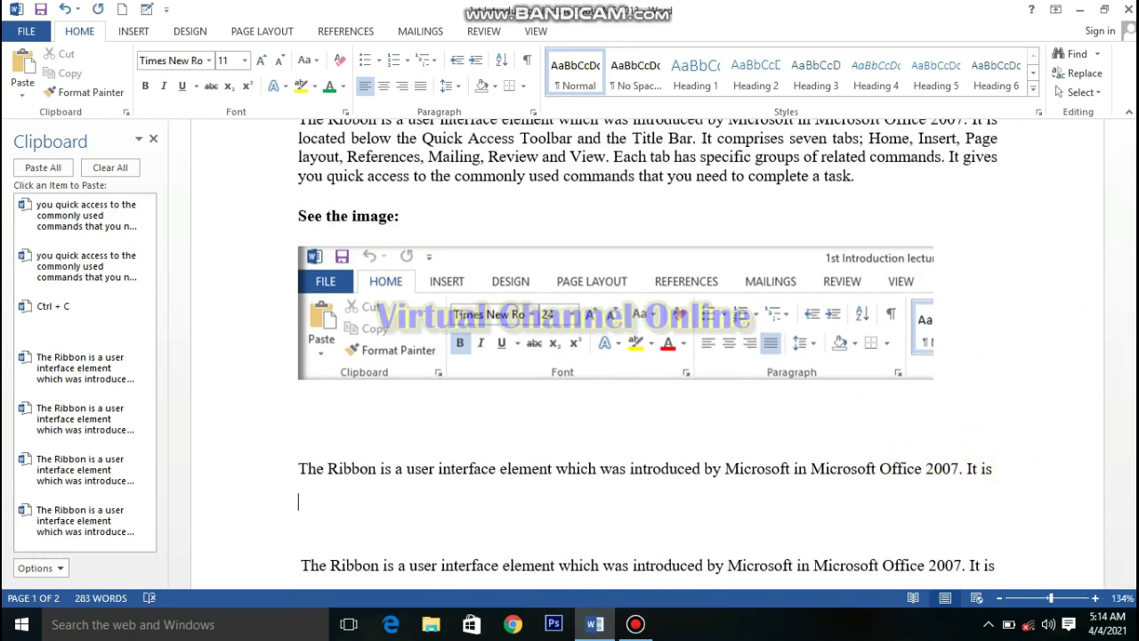
key("ctrl+v")
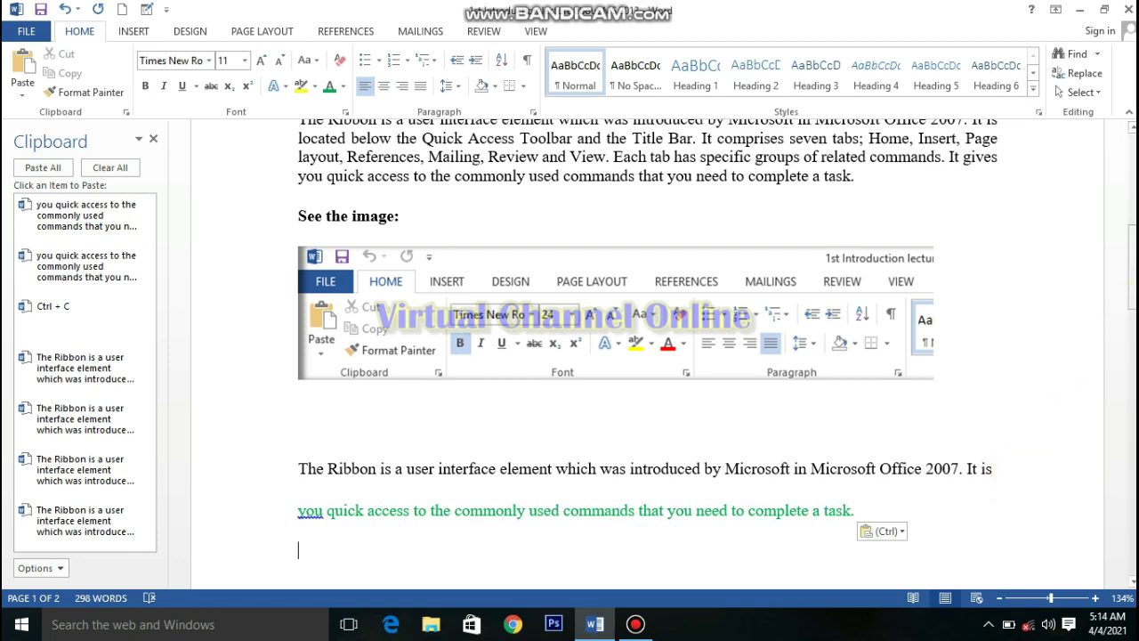
Format the first centred Ribbon line as bold, italic and underlined in the Adobe Fan Heiti Std B font
left_click_drag(1132, 303, 1132, 327)
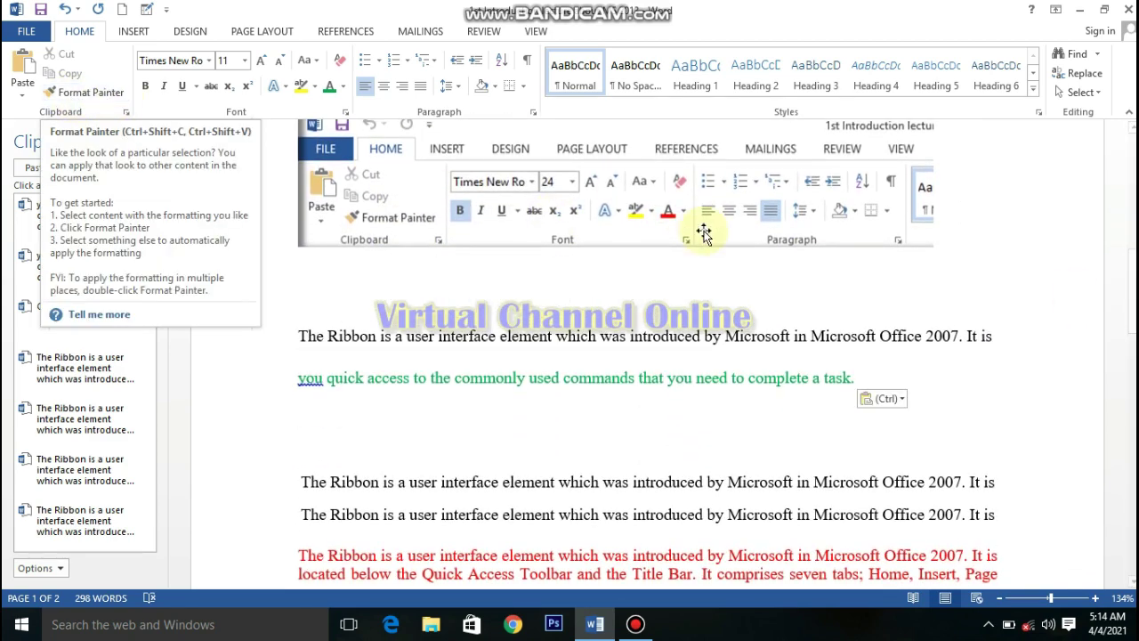
left_click_drag(1132, 285, 1132, 358)
left_click(267, 324)
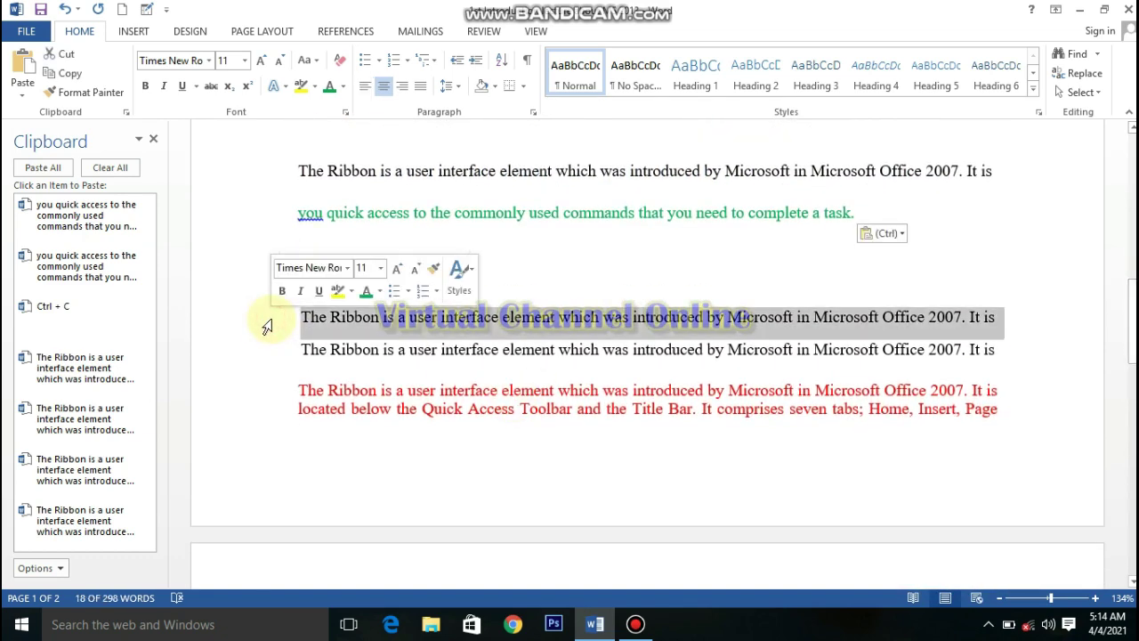
left_click(146, 87)
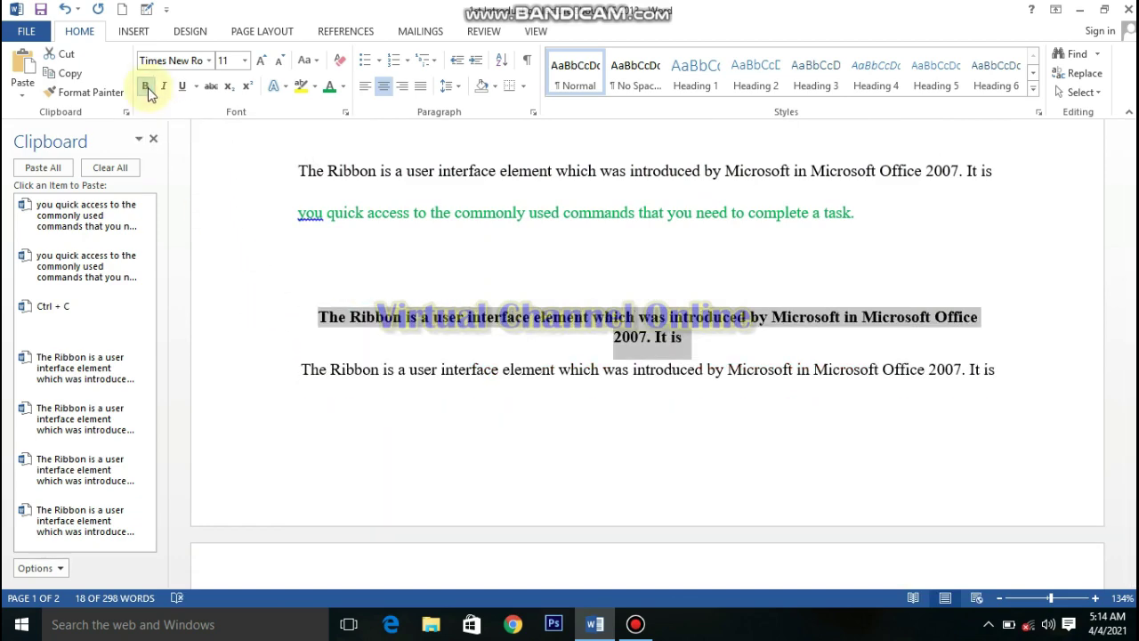
left_click(211, 60)
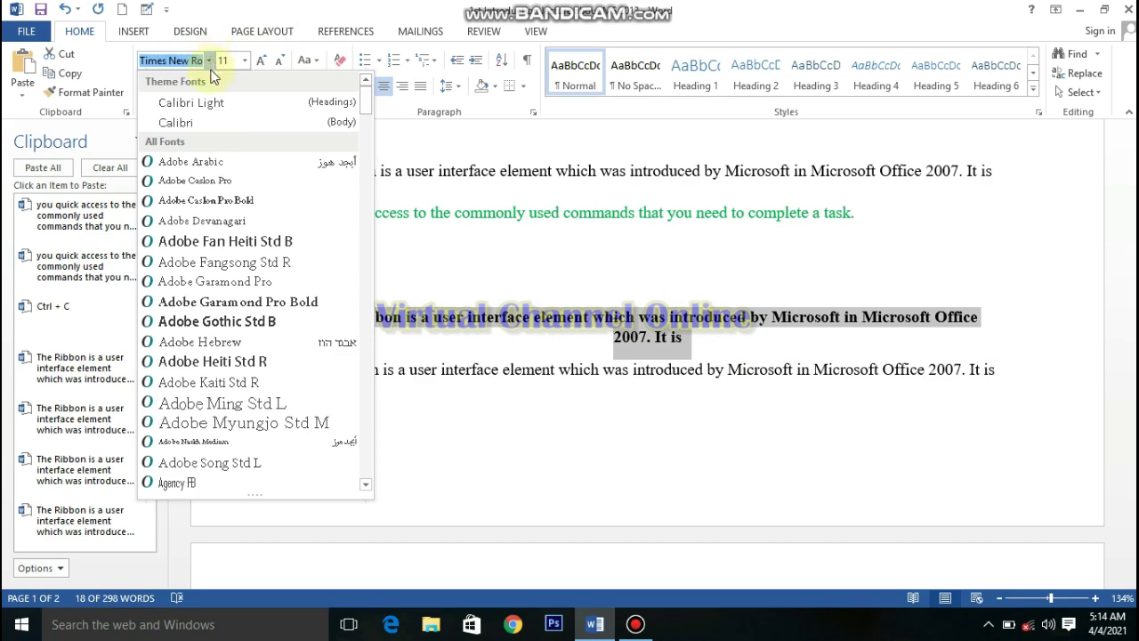
left_click(267, 242)
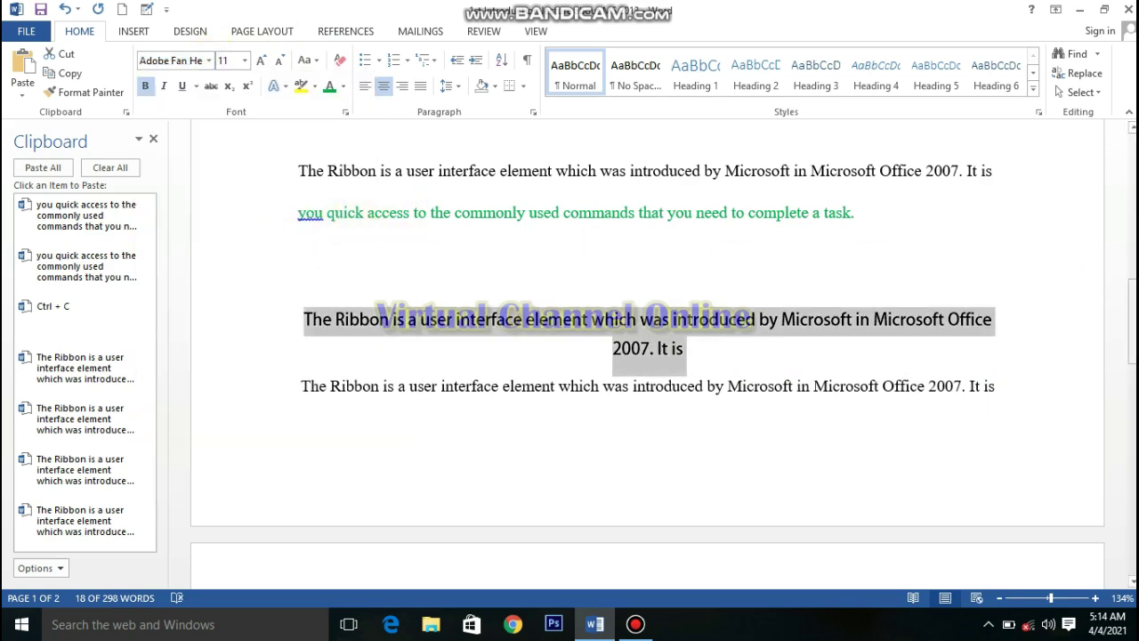
left_click(165, 86)
left_click(183, 86)
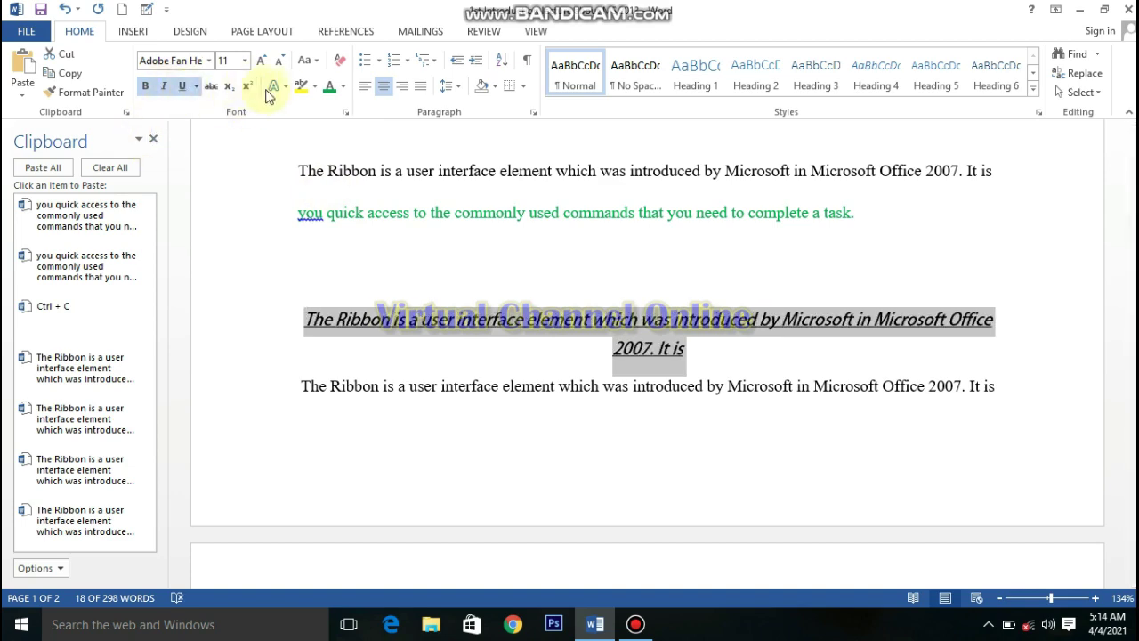
Change the font of the underlined Ribbon line to Brush Script MT
left_click(212, 62)
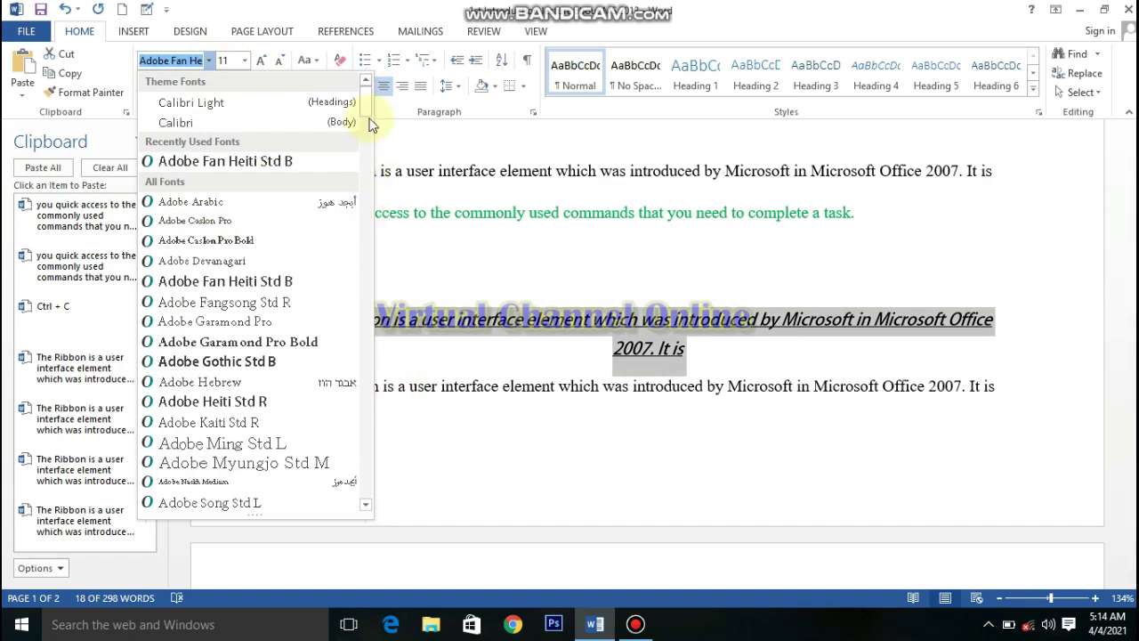
left_click_drag(366, 105, 375, 164)
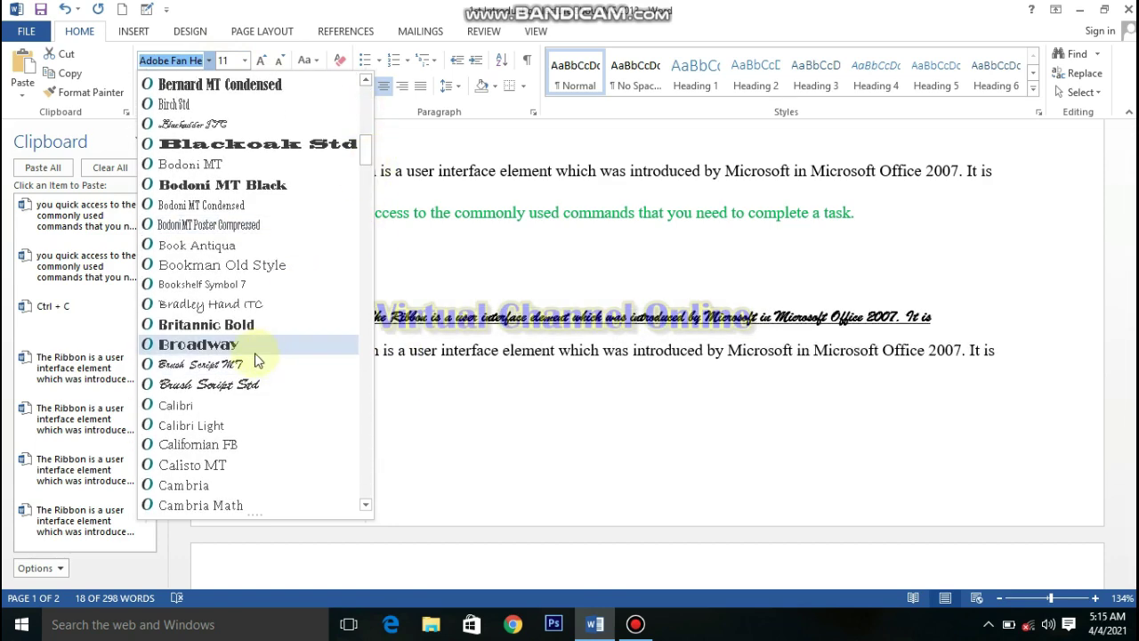
left_click(244, 364)
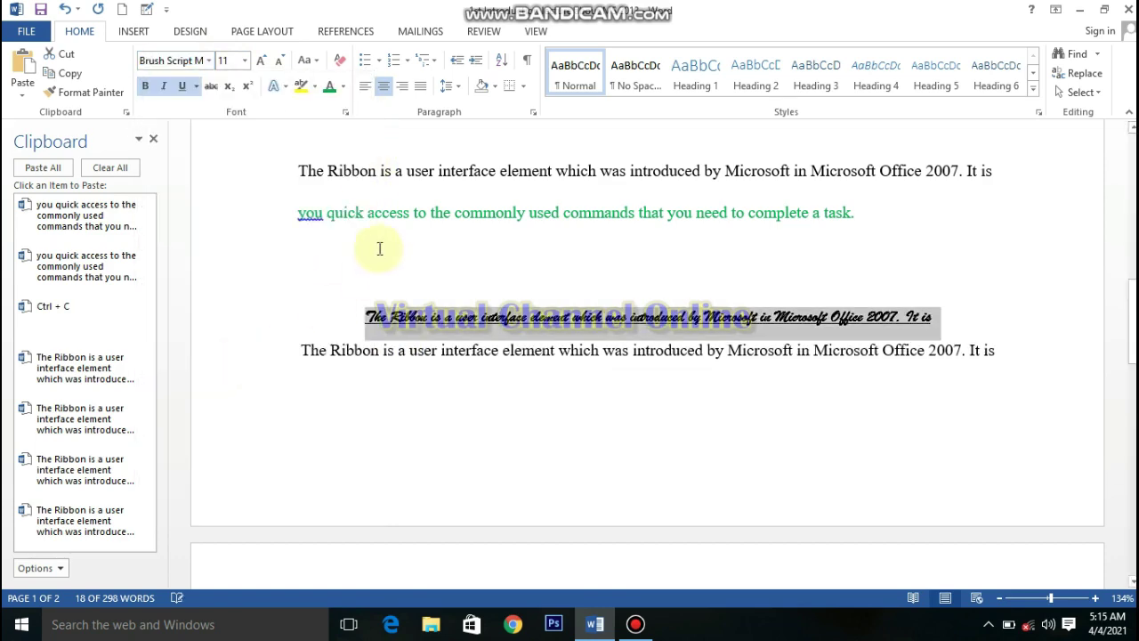
Enlarge the script Ribbon line to size 18 and colour it the standard light blue
left_click(261, 59)
left_click(260, 59)
left_click(261, 60)
left_click(261, 60)
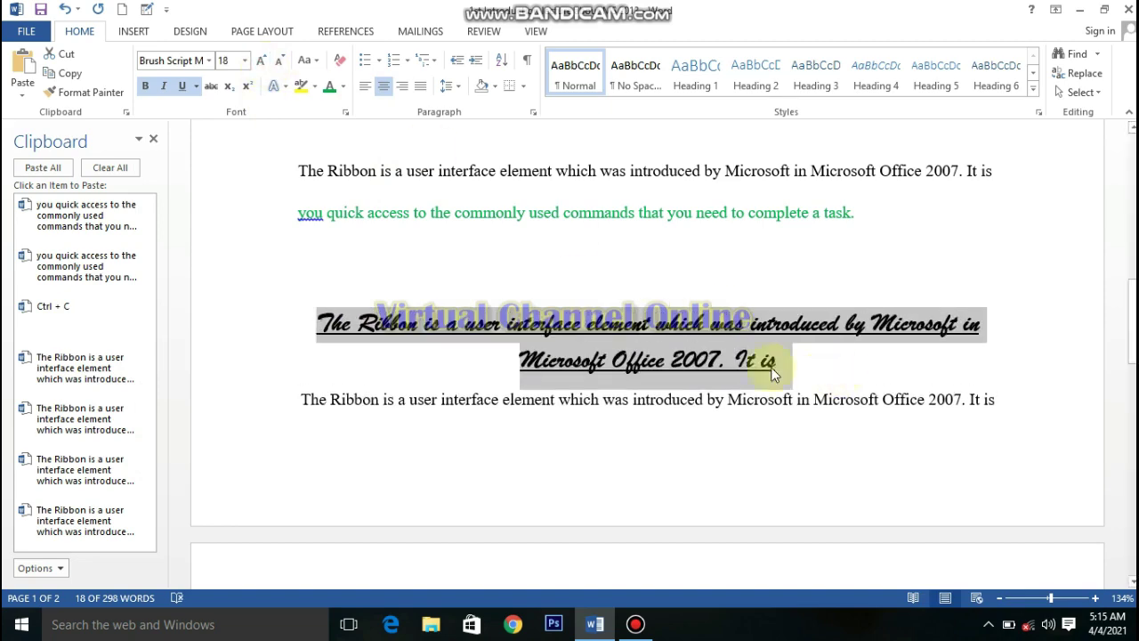
left_click(344, 88)
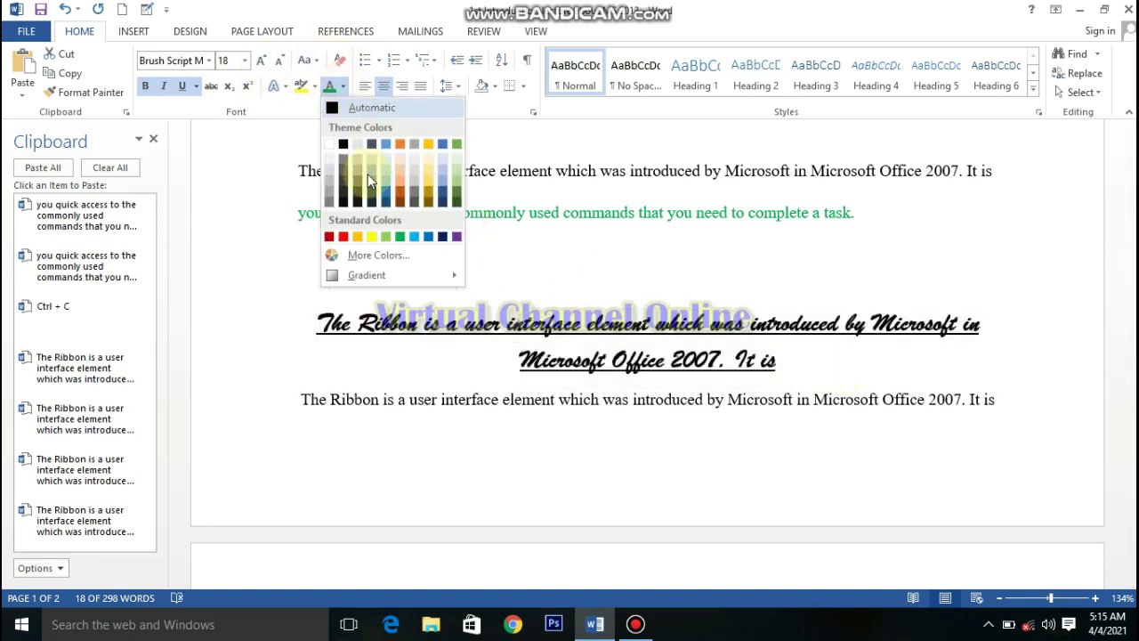
left_click(413, 225)
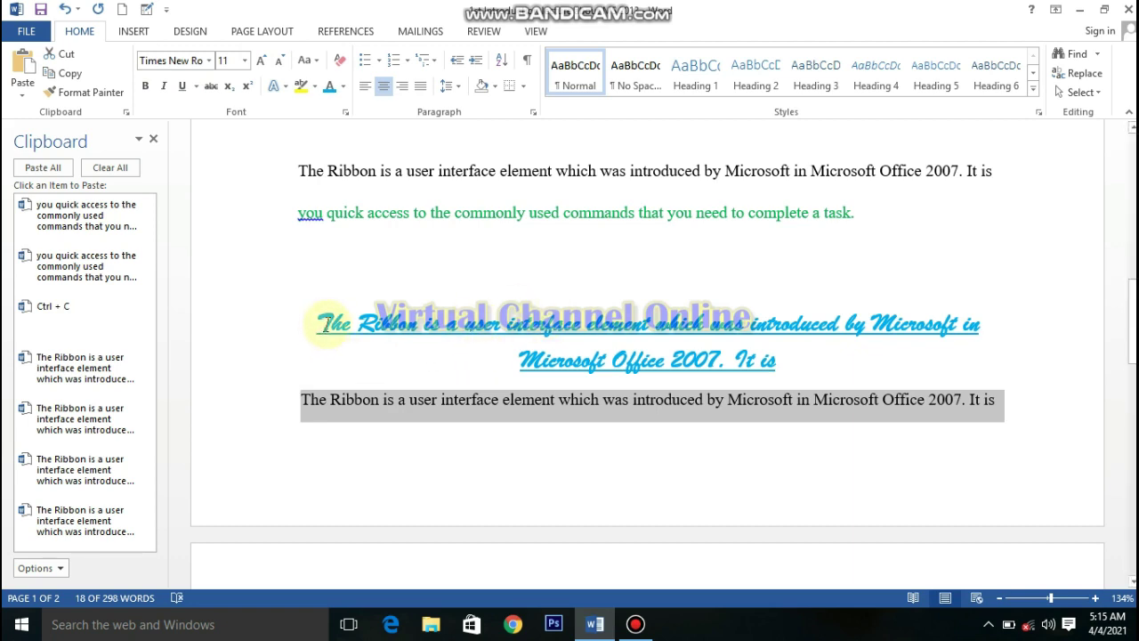
Use Format Painter to copy the light blue script line's formatting onto the plain Ribbon line directly below it
left_click(322, 324)
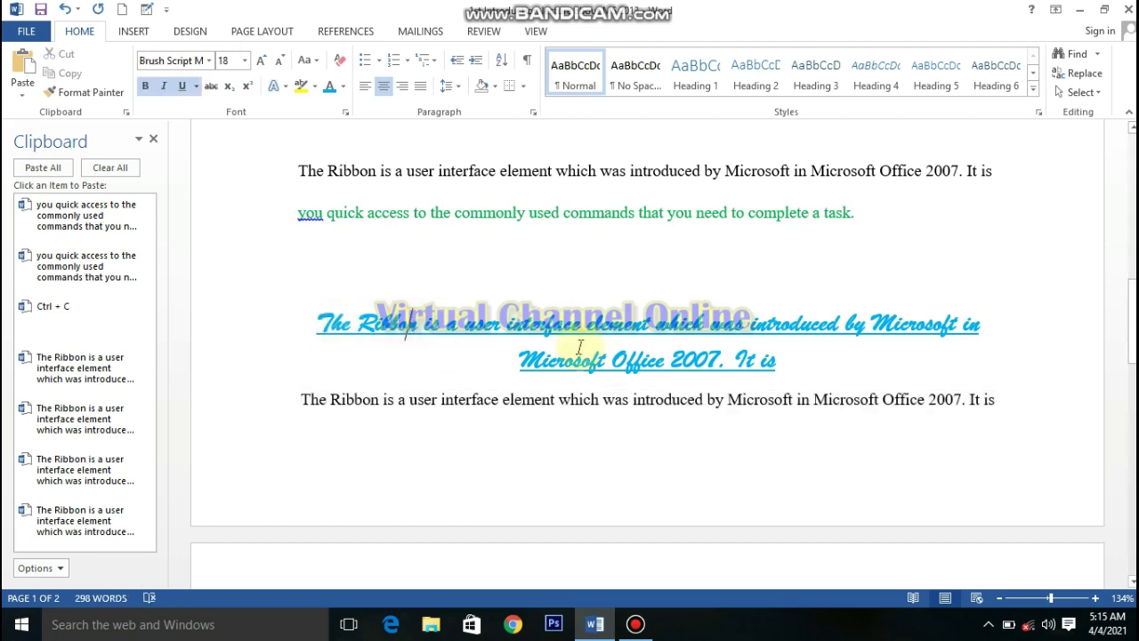
left_click(776, 359)
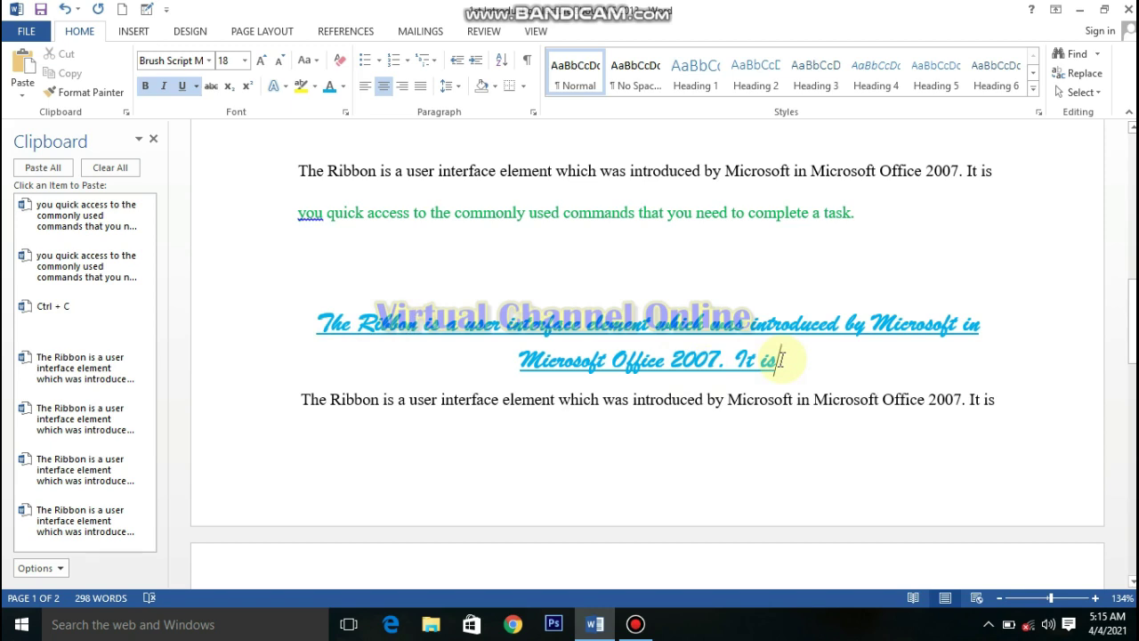
left_click(89, 100)
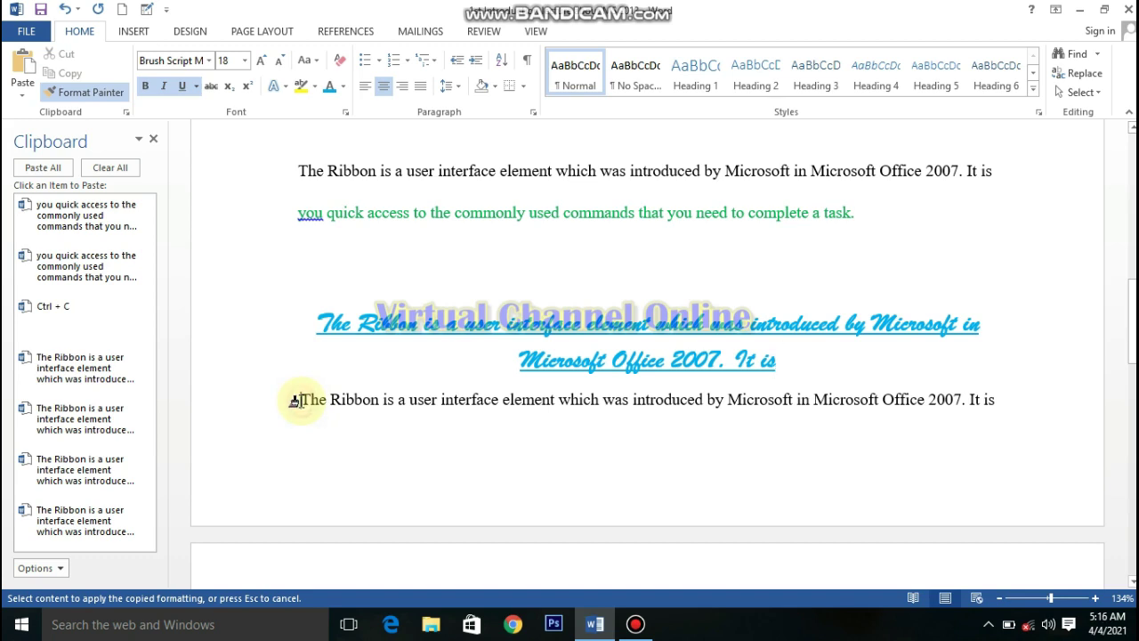
left_click_drag(296, 400, 440, 402)
mouse_move(645, 425)
left_mouse_down()
mouse_move(864, 427)
mouse_move(1009, 399)
left_mouse_up()
left_click_drag(1132, 374, 1132, 354)
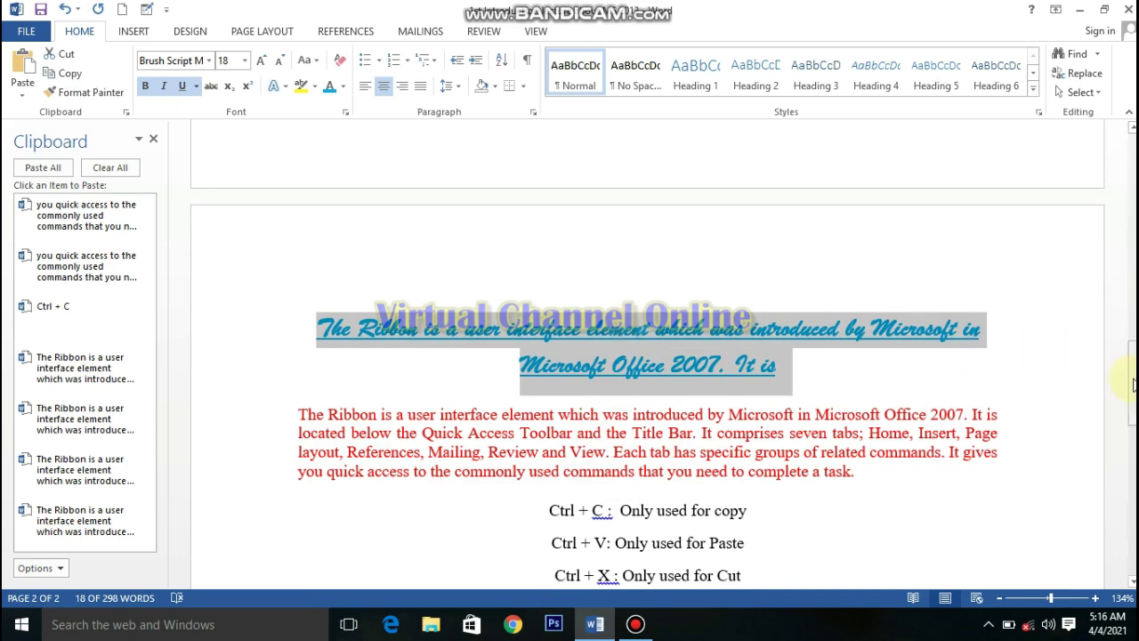
Use Format Painter to apply the plain black Ribbon line's formatting to the first light blue script line
left_click_drag(1133, 387, 1132, 313)
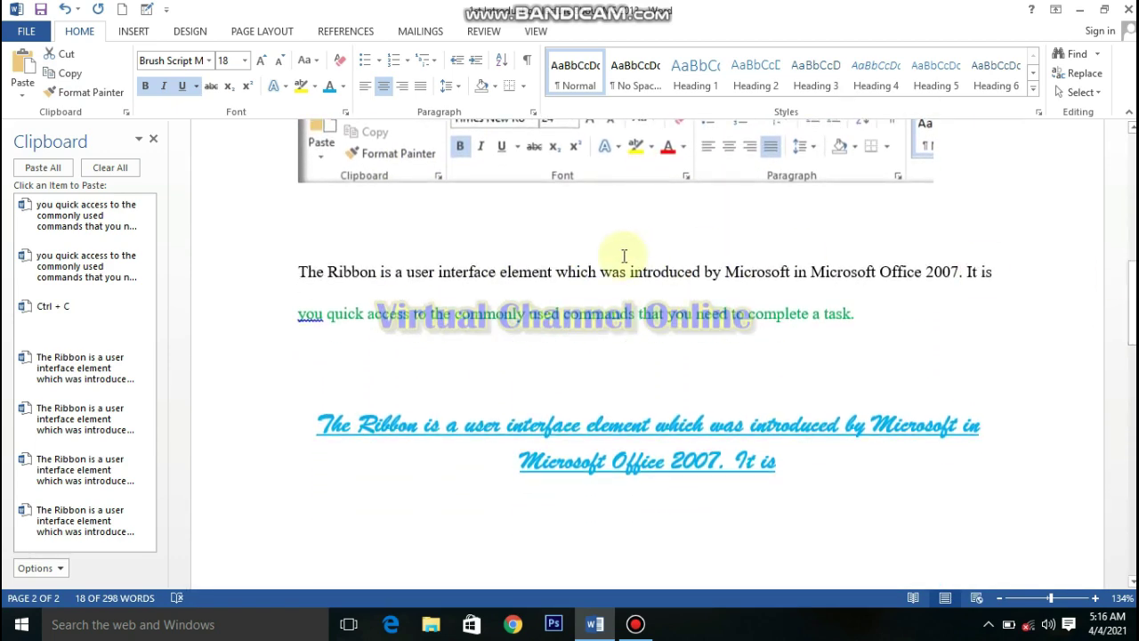
left_click(345, 271)
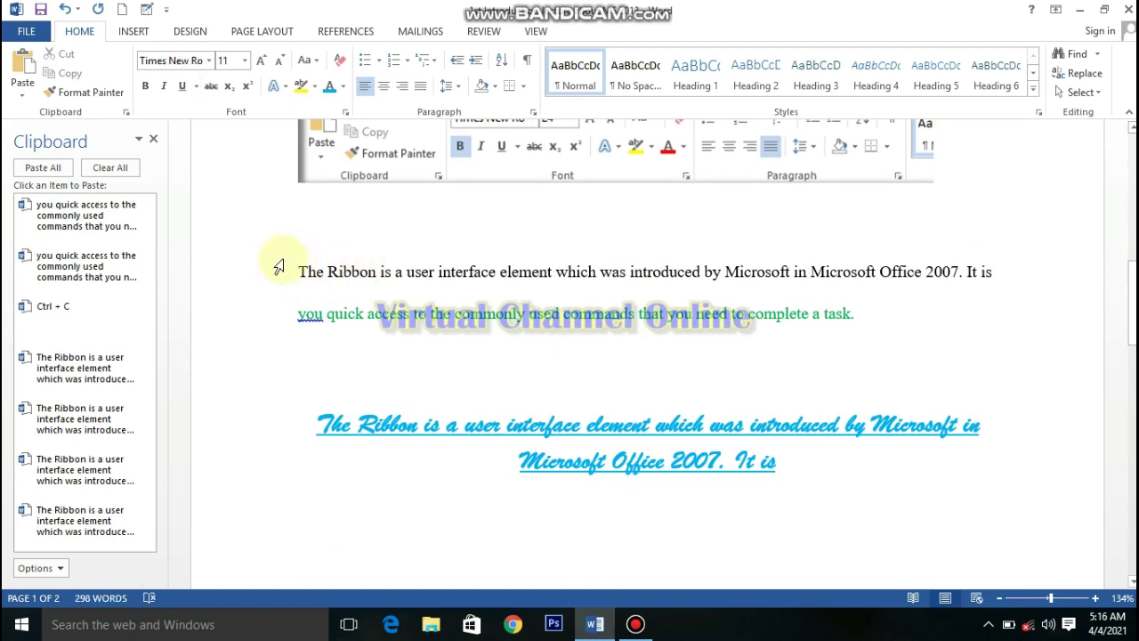
left_click(95, 93)
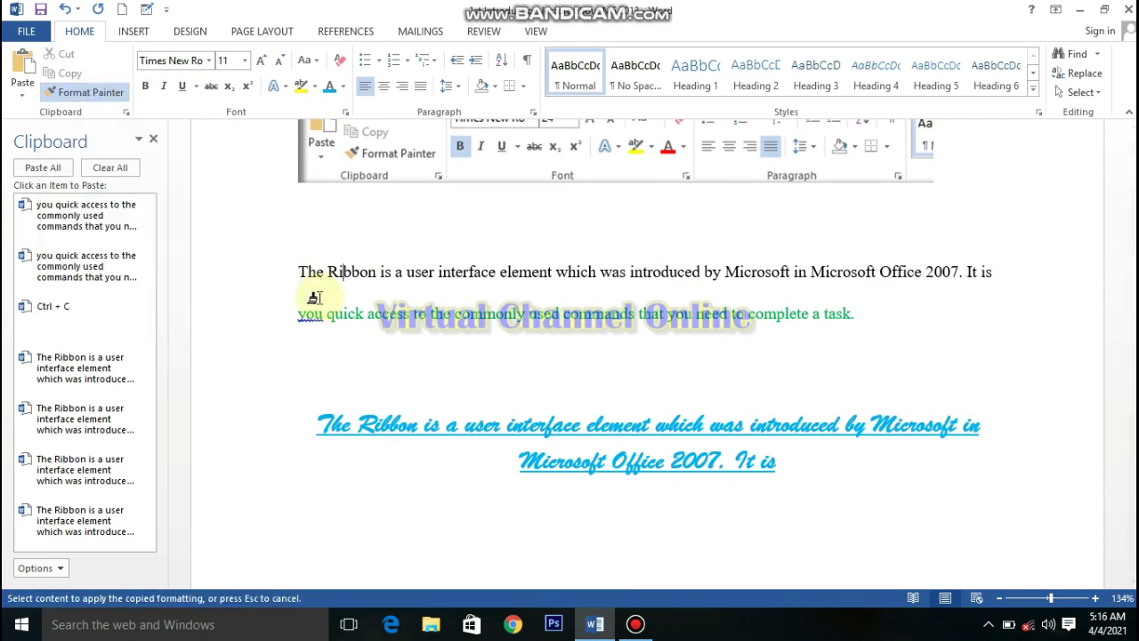
left_click_drag(323, 428, 799, 452)
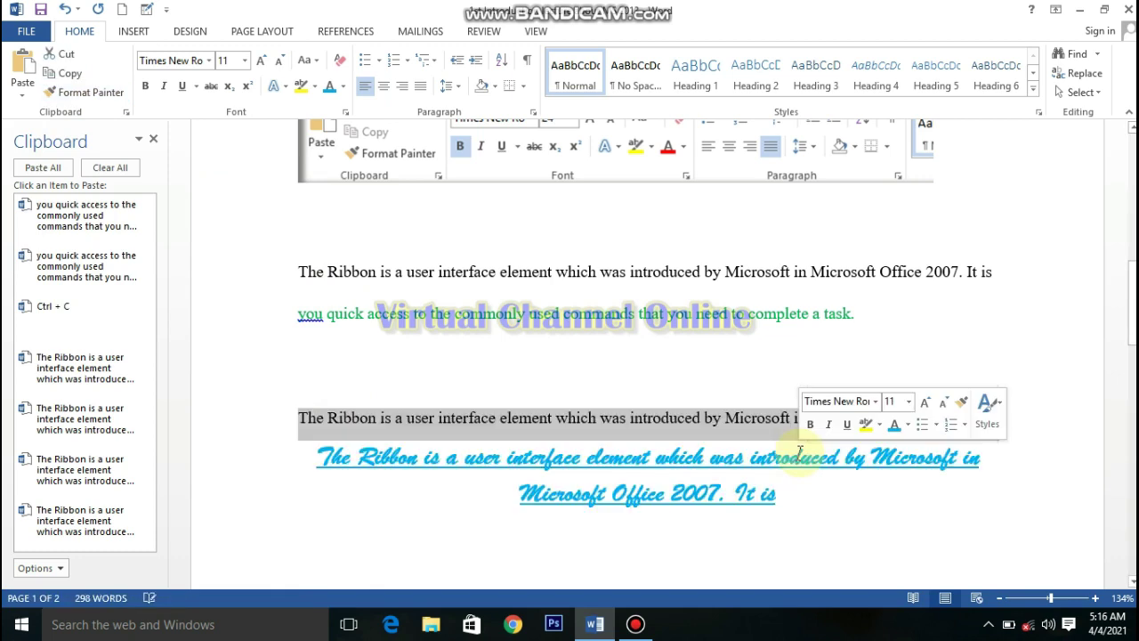